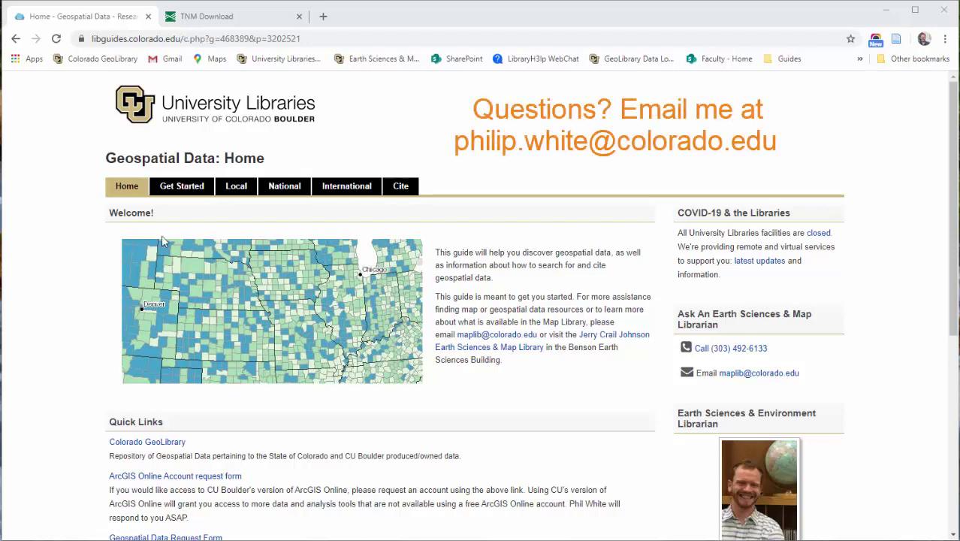
# Open The National Map from the landcover, elevation and satellite imagery resources of the geospatial guide's National page.
pyautogui.click(308, 193)
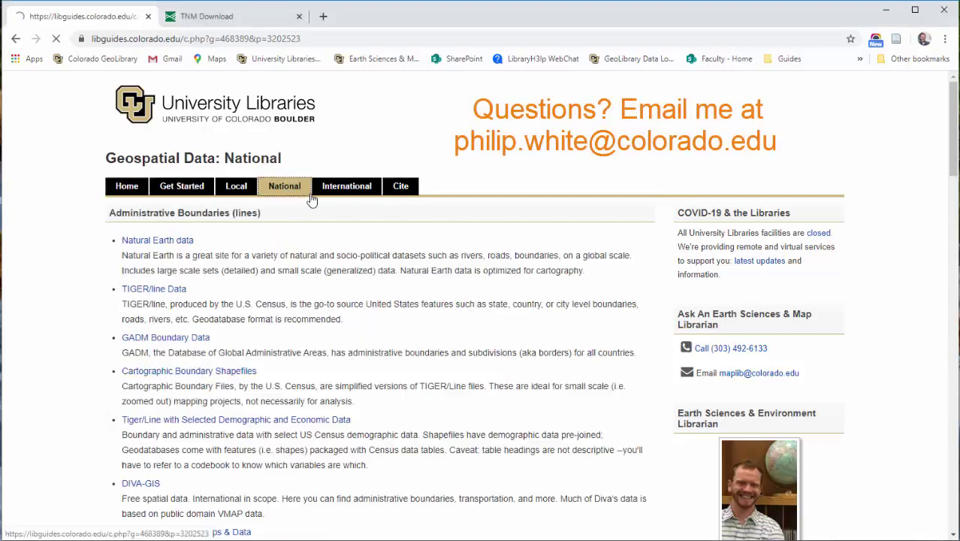
pyautogui.scroll(-4, 64, 303)
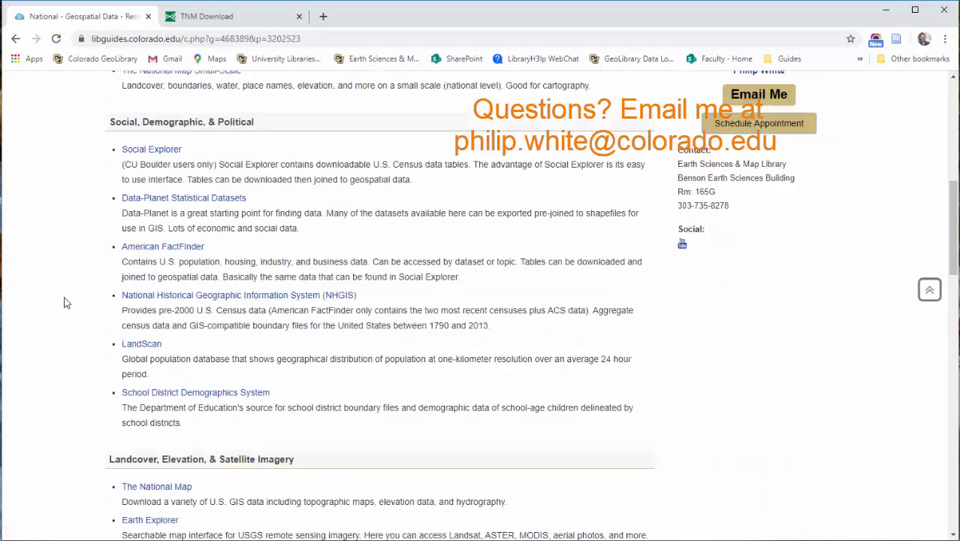
pyautogui.scroll(-4, 64, 303)
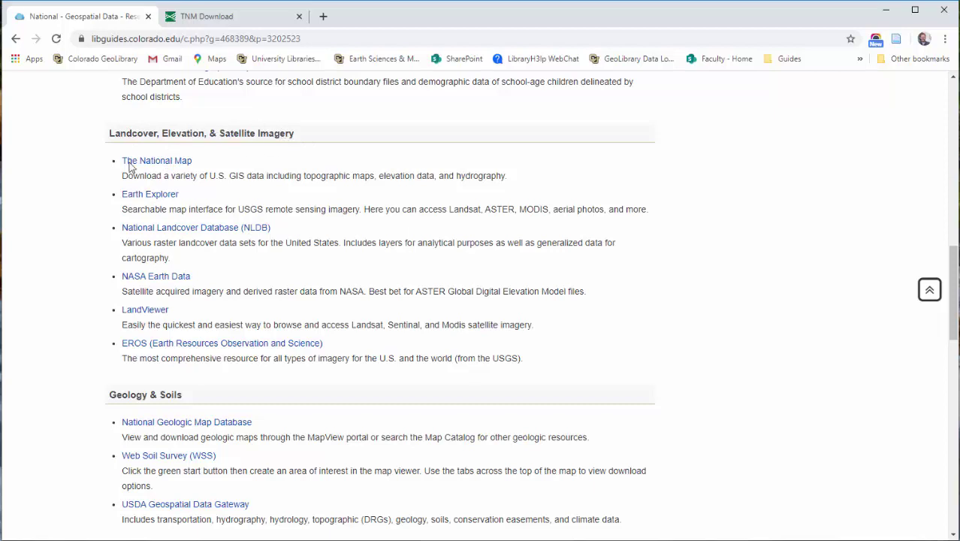
pyautogui.click(172, 166)
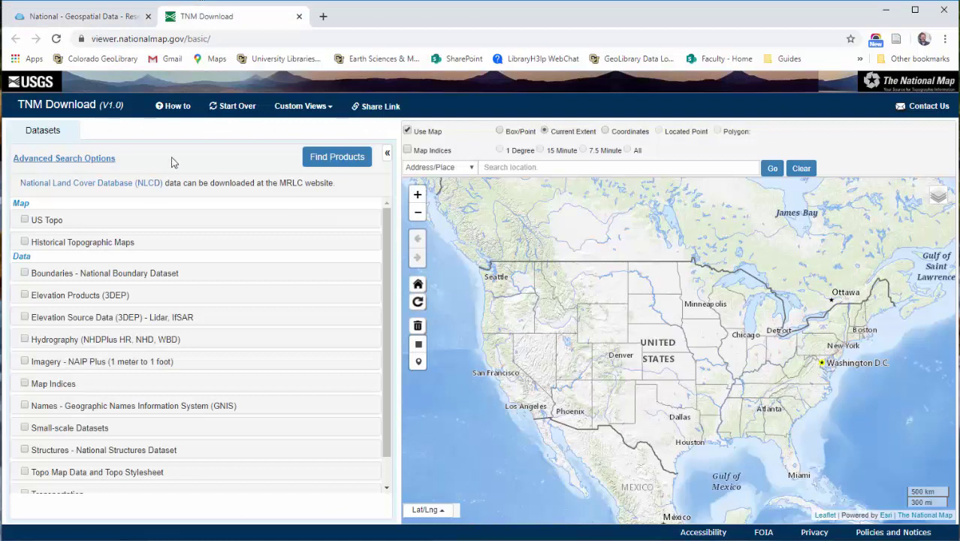
# Search the web for "the national map" in a new tab and open the USGS National Map page.
pyautogui.click(323, 16)
pyautogui.write('the national map')
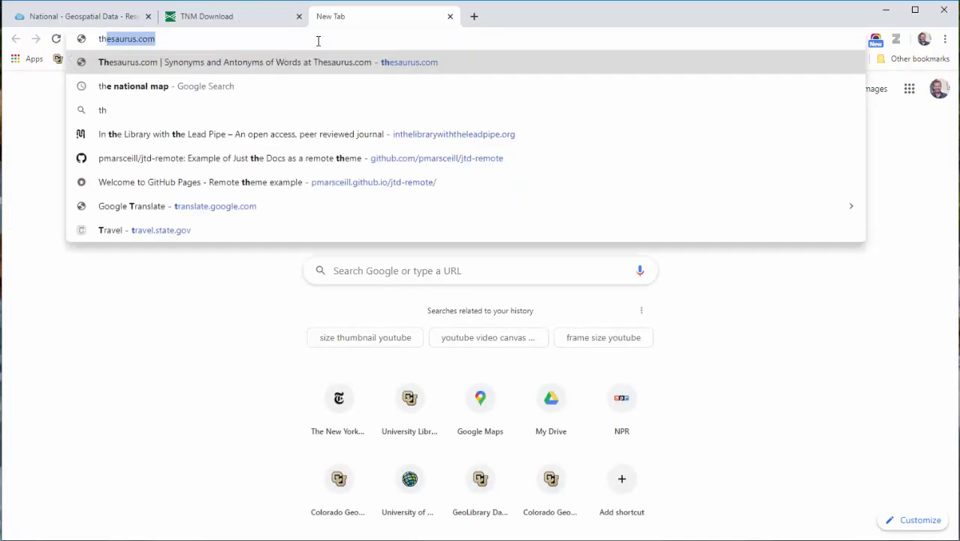
pyautogui.press('Return')
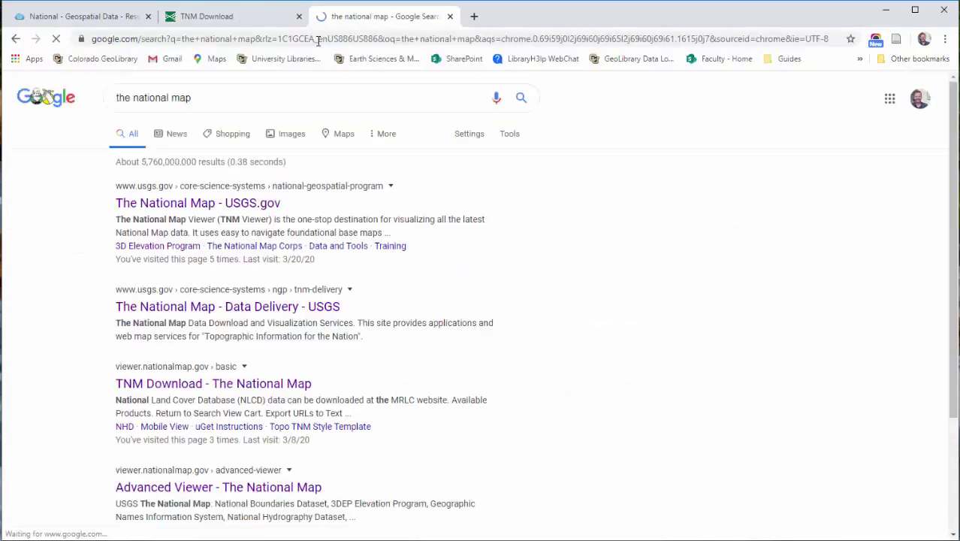
pyautogui.click(178, 204)
pyautogui.scroll(-3, 428, 382)
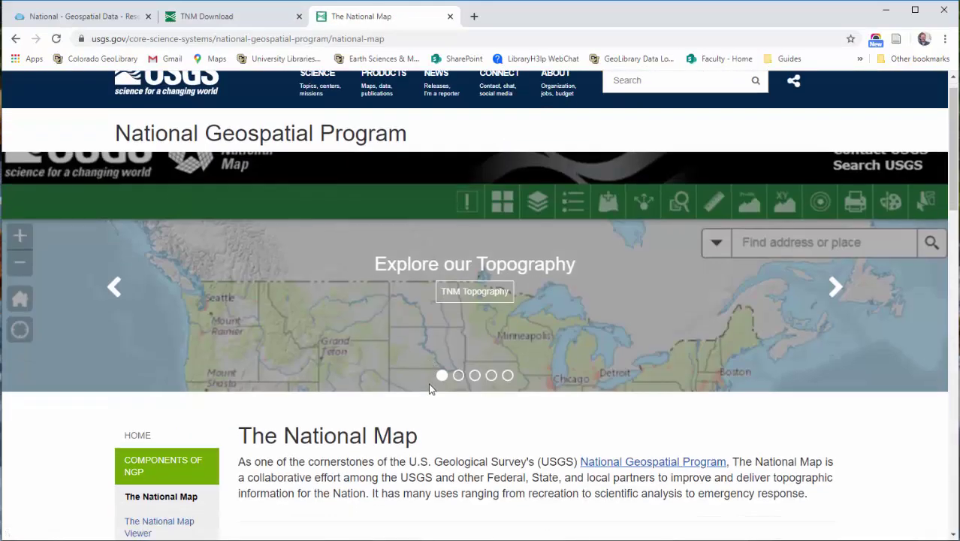
# Open the TNM Topography viewer from the page's banner for a look and close its tab.
pyautogui.scroll(1, 362, 340)
pyautogui.scroll(2, 363, 341)
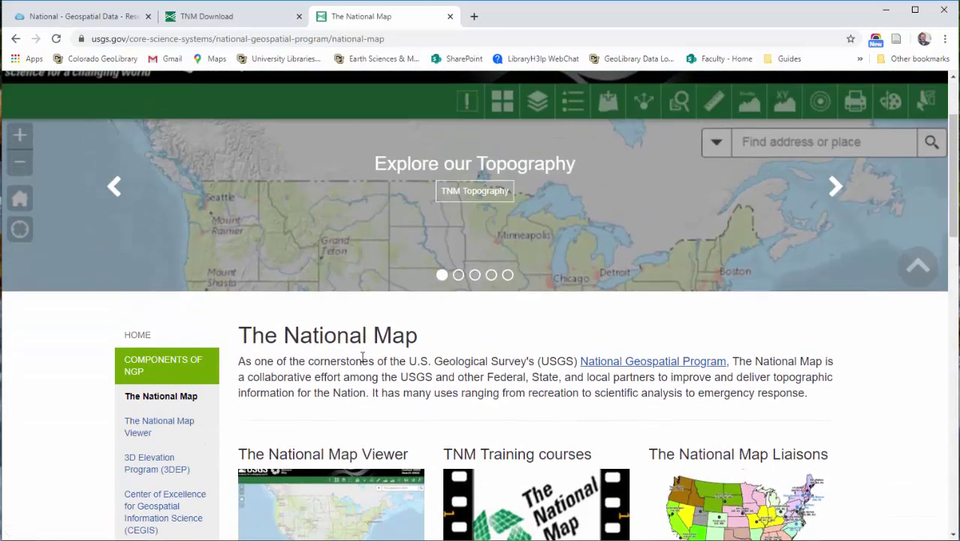
pyautogui.click(469, 257)
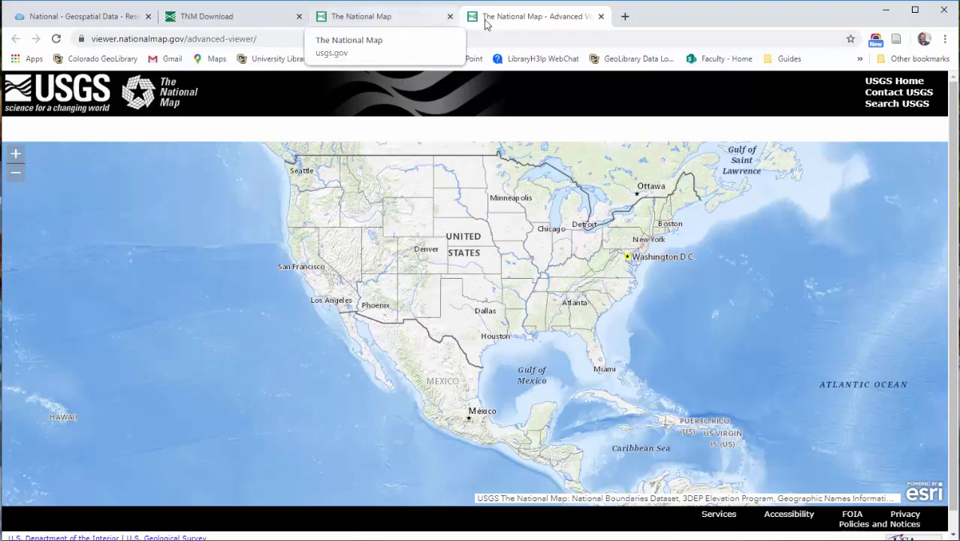
pyautogui.click(600, 16)
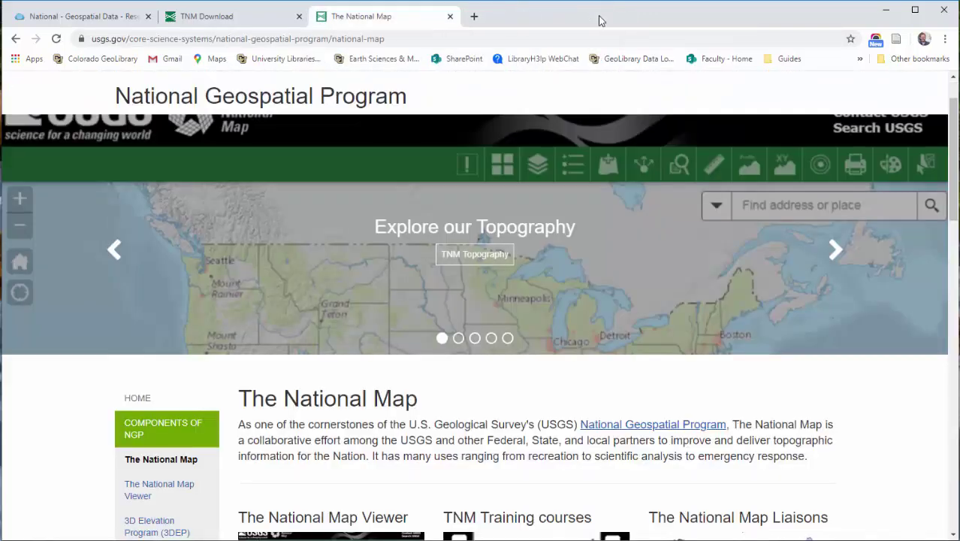
# Go to "Use and Download our Data and MAPS!", launch the Data Download Application, and close the duplicate TNM Download tab.
pyautogui.scroll(-2, 315, 296)
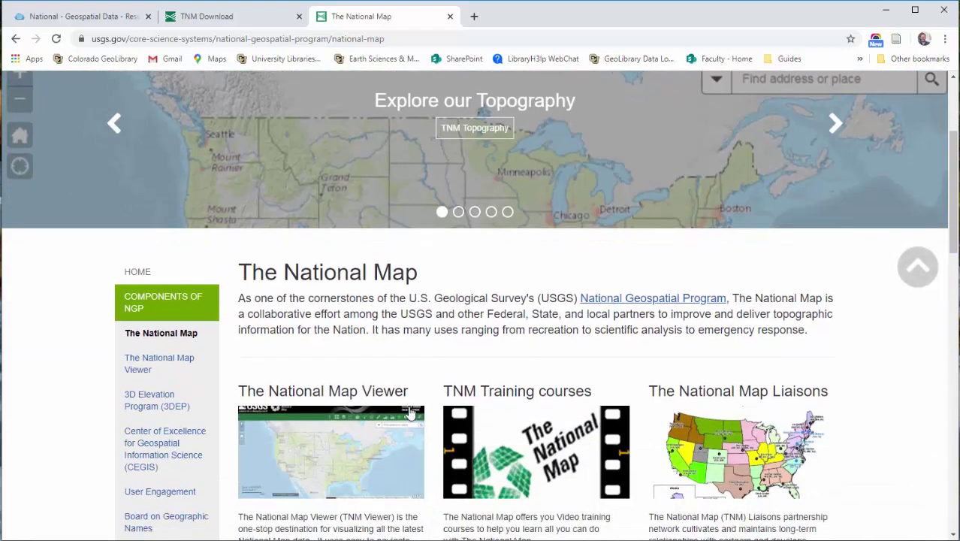
pyautogui.scroll(-7, 403, 405)
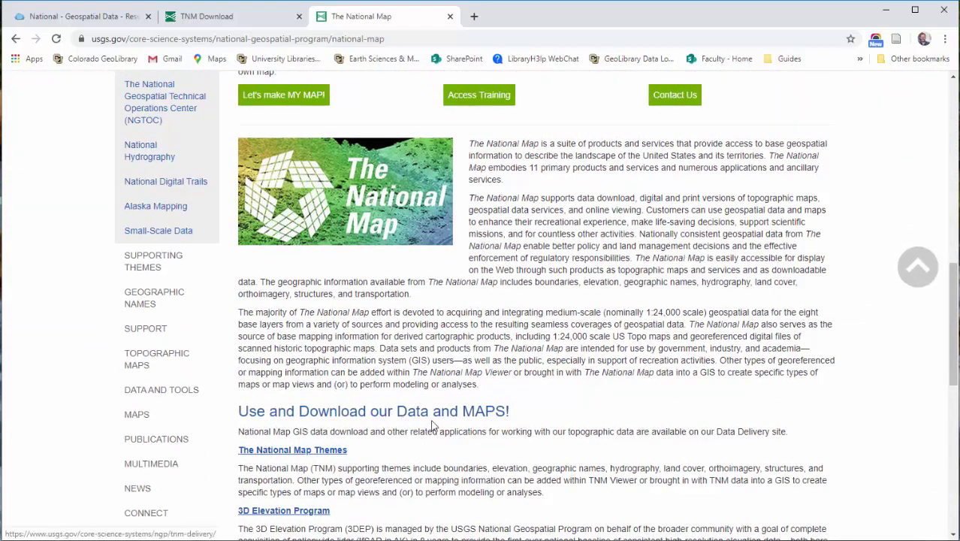
pyautogui.click(449, 414)
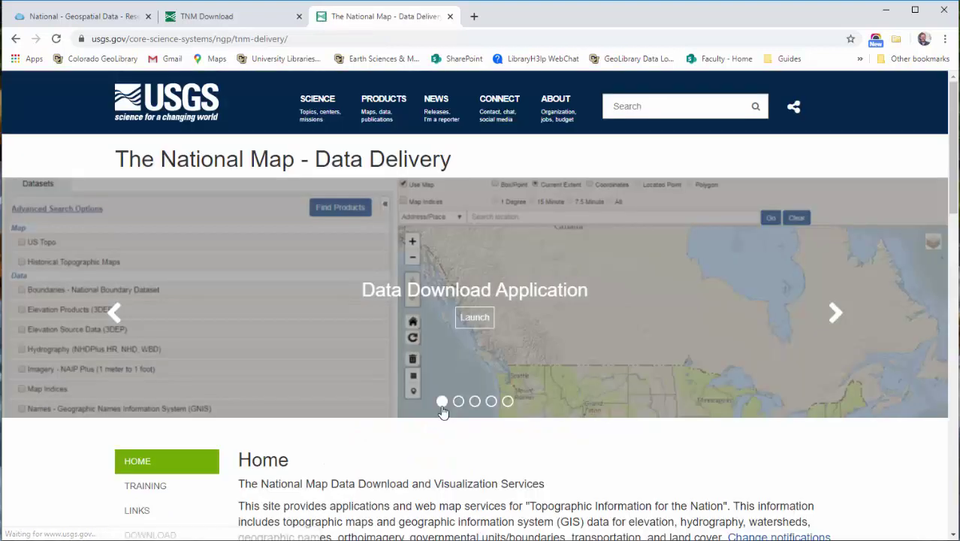
pyautogui.click(487, 318)
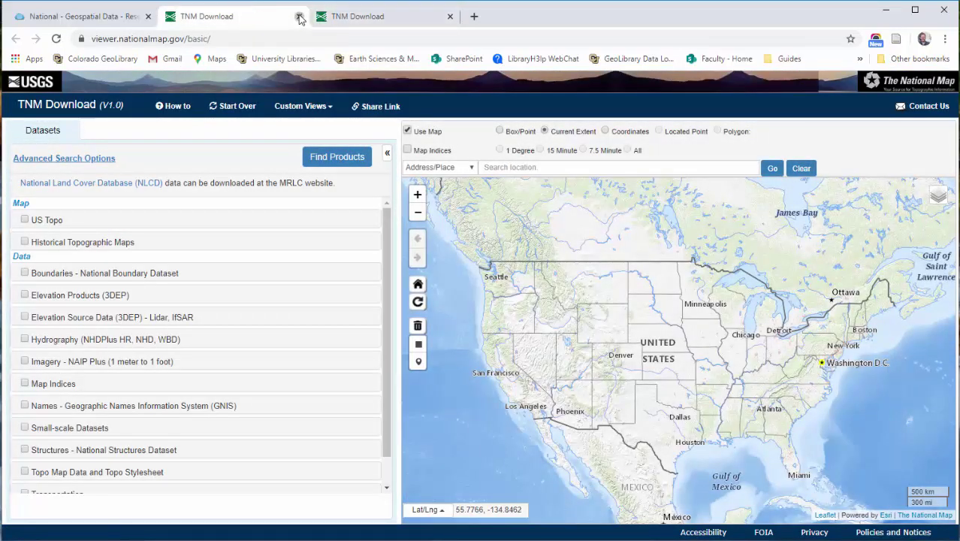
pyautogui.click(299, 16)
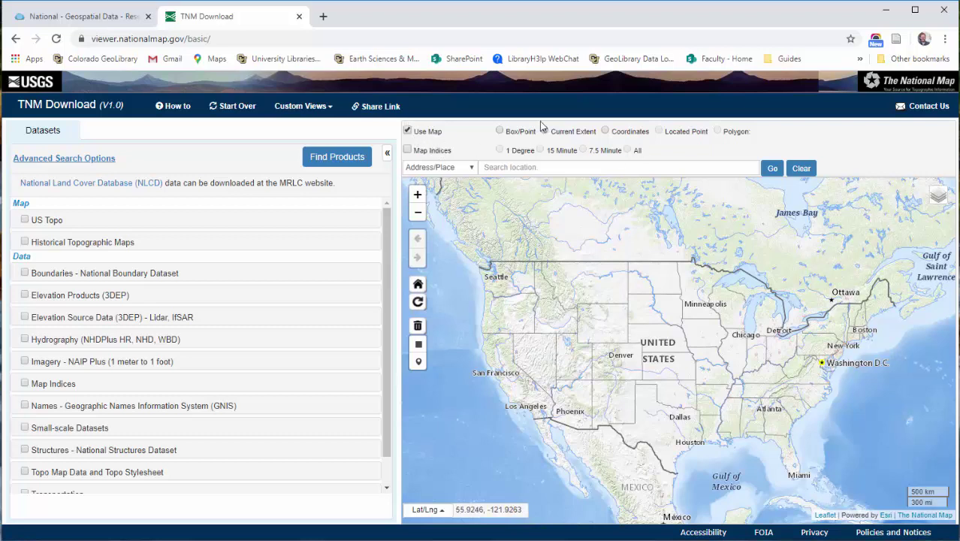
# Draw a Box/Point search rectangle over the Indian Peaks mountains between Lake Granby and the Peak to Peak Highway.
pyautogui.click(407, 131)
pyautogui.doubleClick(606, 341)
pyautogui.scroll(4, 632, 374)
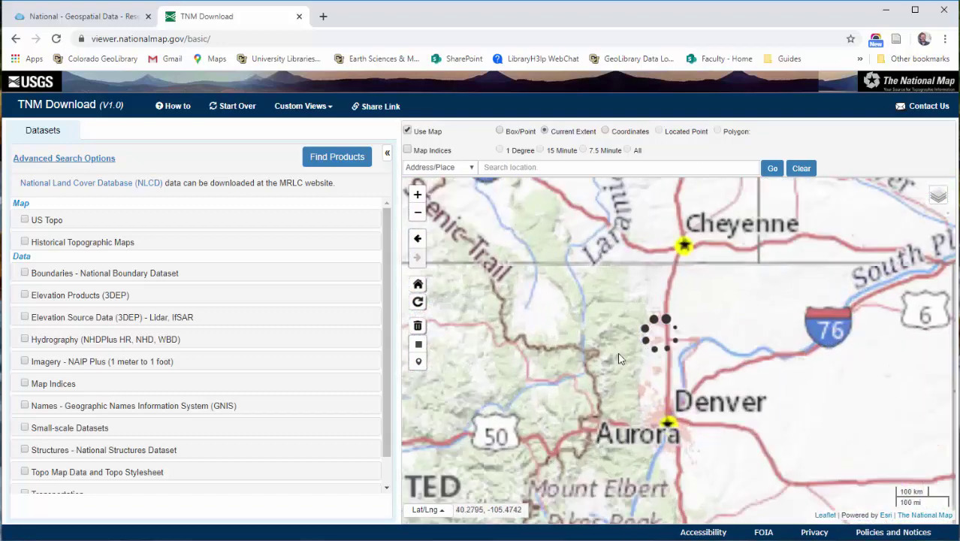
pyautogui.scroll(2, 622, 449)
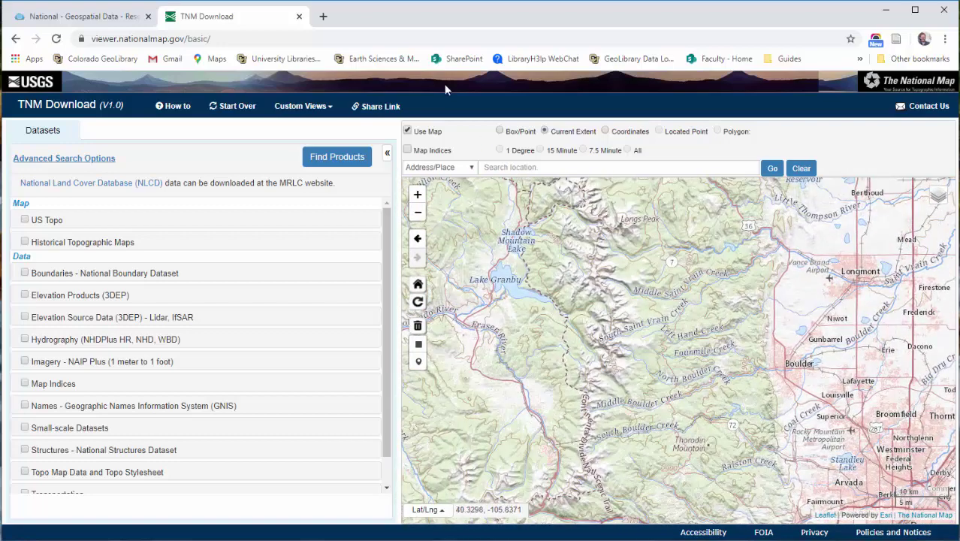
pyautogui.click(500, 131)
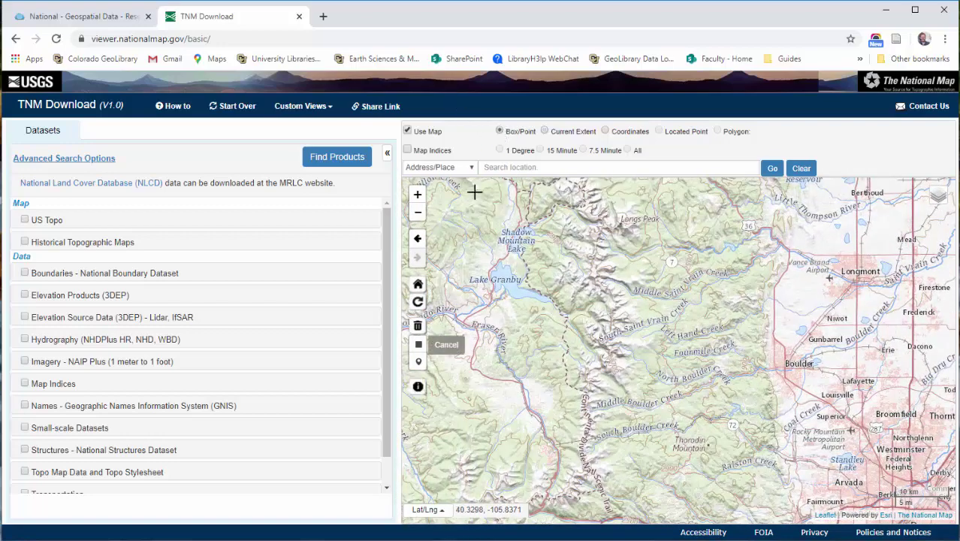
pyautogui.moveTo(523, 259)
pyautogui.mouseDown()
pyautogui.moveTo(690, 395)
pyautogui.moveTo(684, 406)
pyautogui.mouseUp()
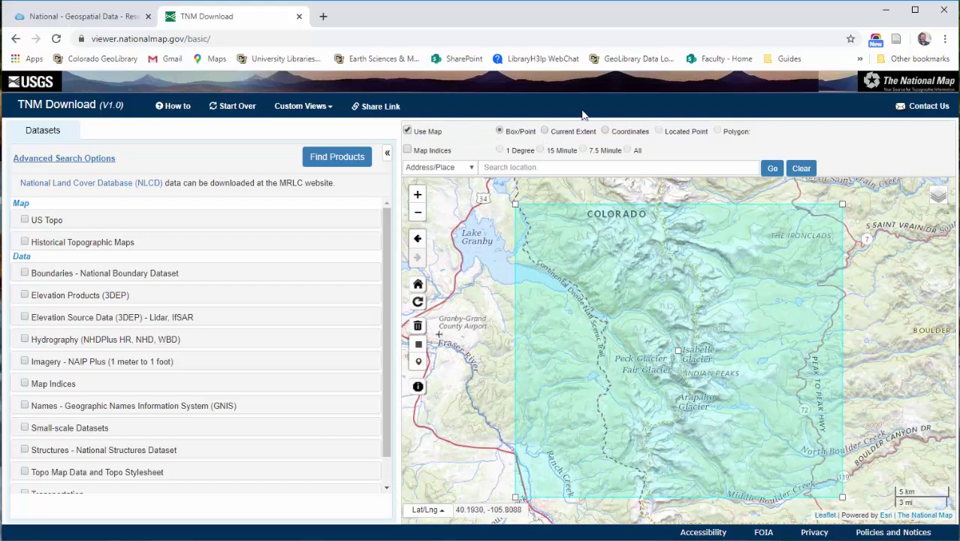
# Clear the search box by switching to Current Extent, and redraw a Box/Point rectangle around the Indian Peaks glaciers.
pyautogui.click(544, 132)
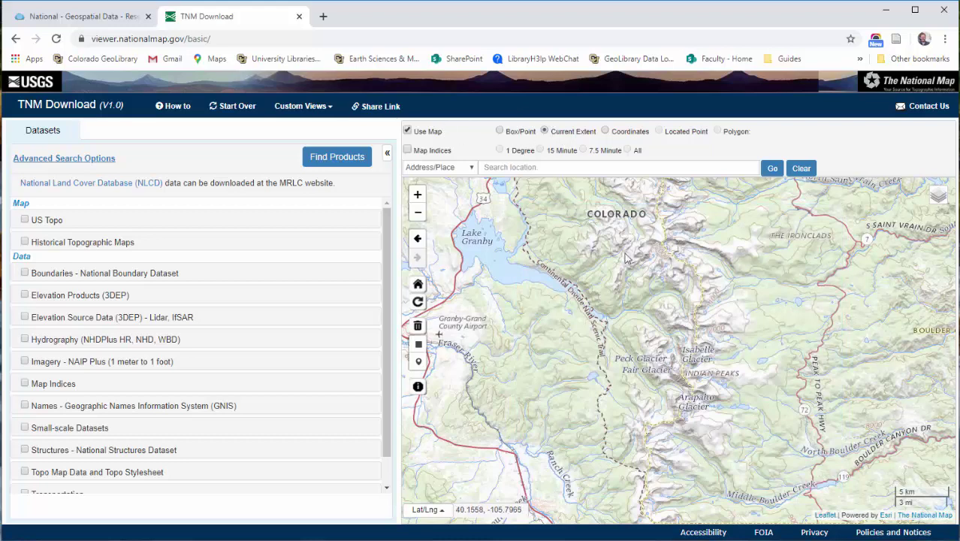
pyautogui.click(501, 133)
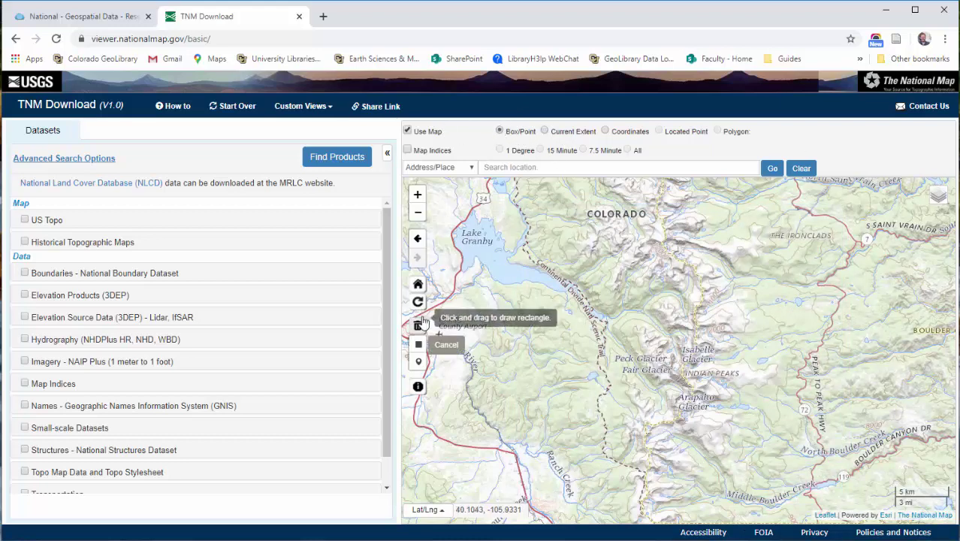
pyautogui.moveTo(568, 217)
pyautogui.mouseDown()
pyautogui.moveTo(842, 460)
pyautogui.moveTo(845, 481)
pyautogui.moveTo(831, 498)
pyautogui.moveTo(825, 473)
pyautogui.mouseUp()
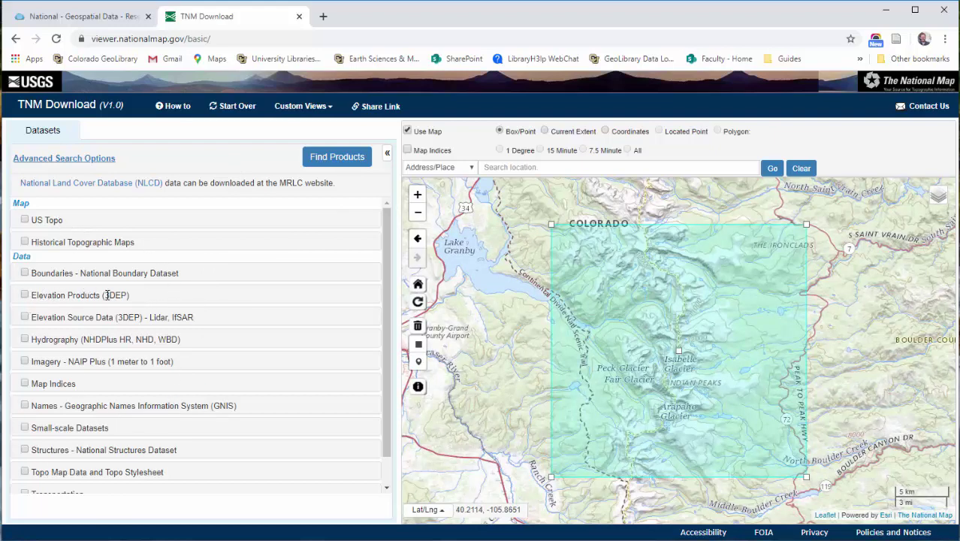
# Include the Elevation Products (3DEP) dataset in the search and expose its product subcategories.
pyautogui.doubleClick(133, 300)
pyautogui.click(147, 309)
pyautogui.click(25, 296)
pyautogui.scroll(-1, 180, 351)
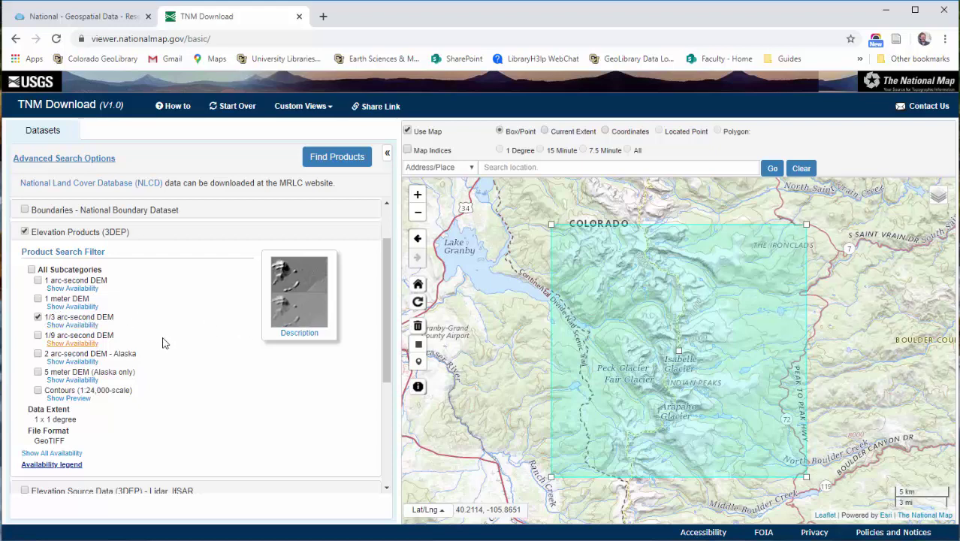
# Show the 1/3 arc-second DEM availability and examine its coverage across the United States and around the search box.
pyautogui.click(68, 325)
pyautogui.scroll(-2, 505, 304)
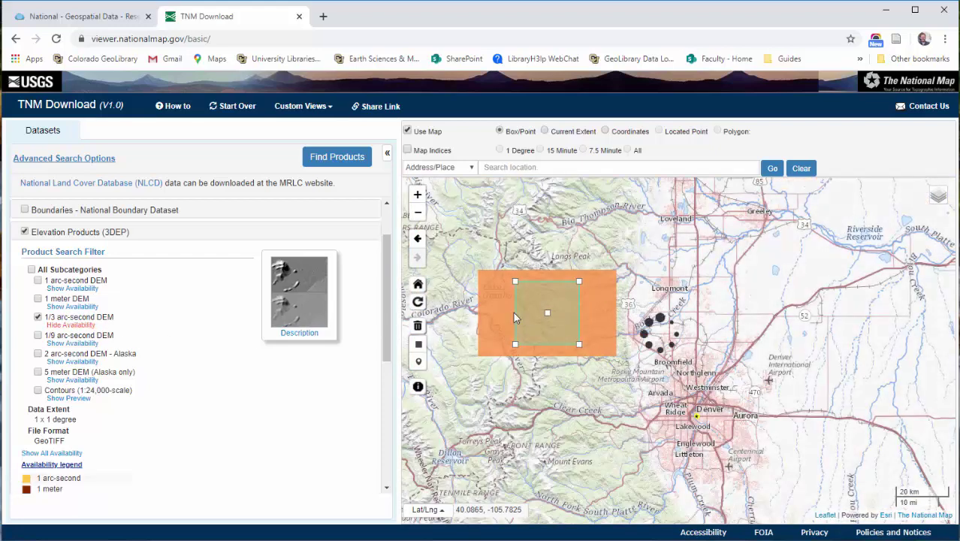
pyautogui.scroll(-2, 514, 312)
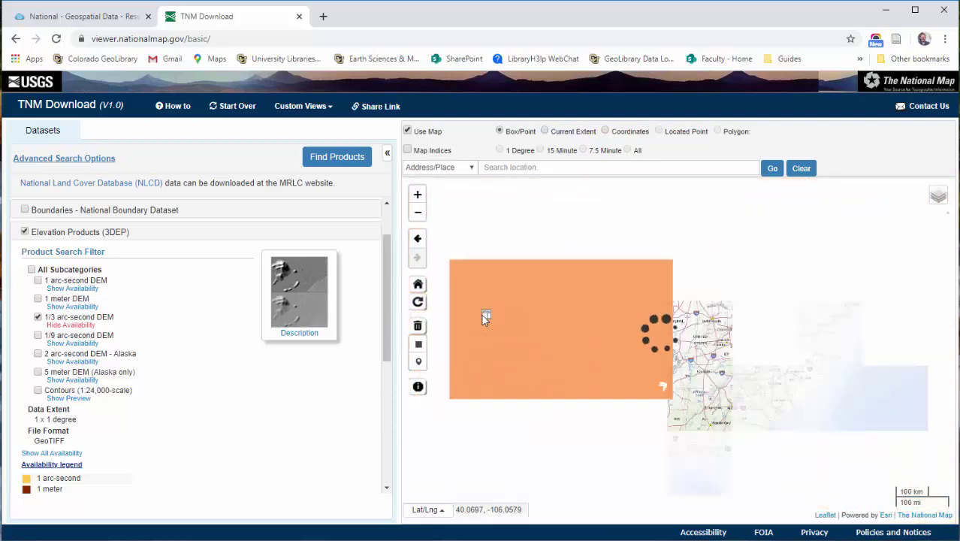
pyautogui.scroll(-2, 485, 317)
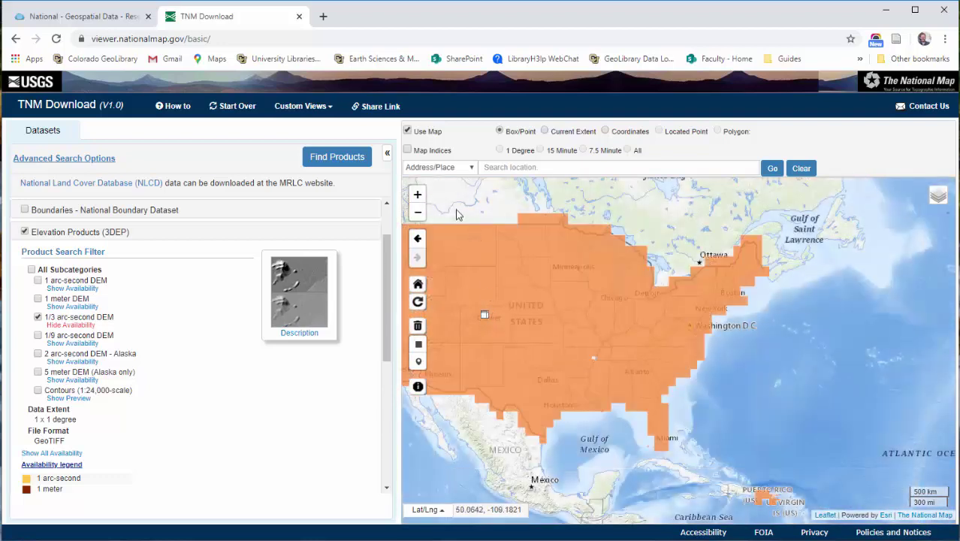
pyautogui.moveTo(456, 214); pyautogui.dragTo(524, 296)
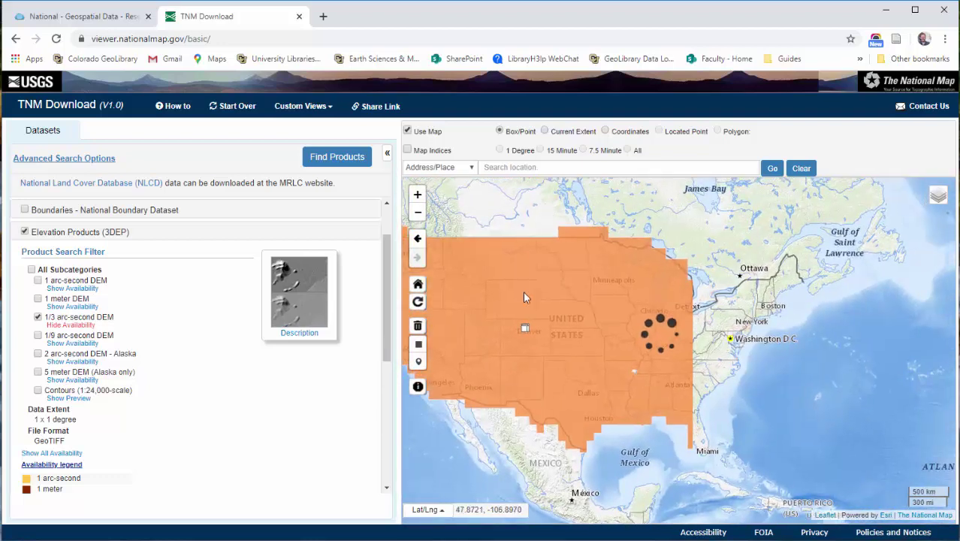
pyautogui.scroll(1, 554, 322)
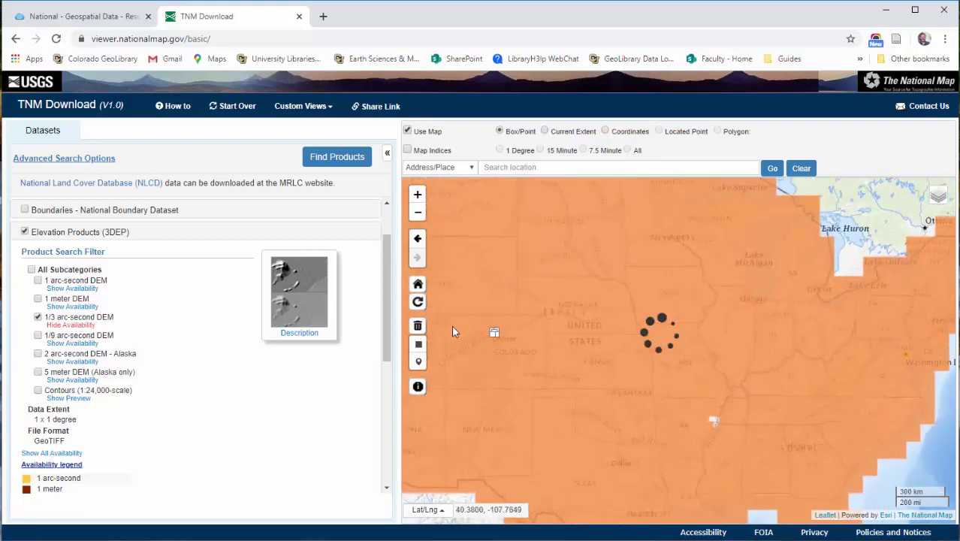
pyautogui.scroll(4, 466, 335)
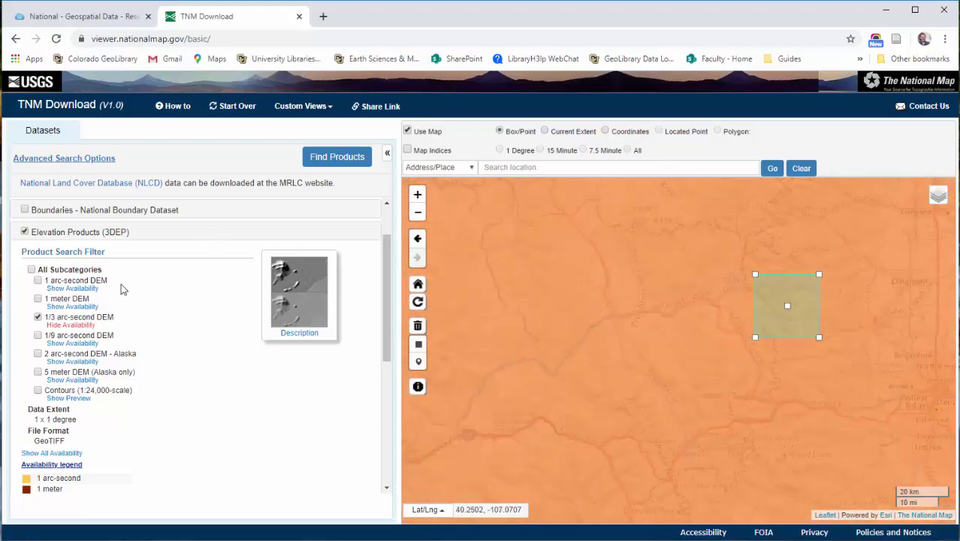
# Select the 1 meter DEM as the elevation product and show its availability around the search box and across neighbouring states.
pyautogui.click(38, 299)
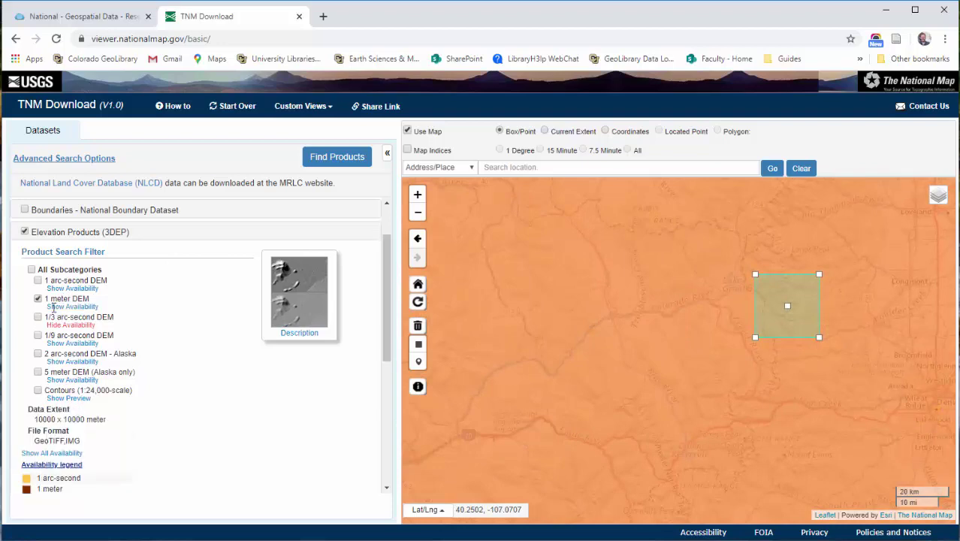
pyautogui.click(81, 306)
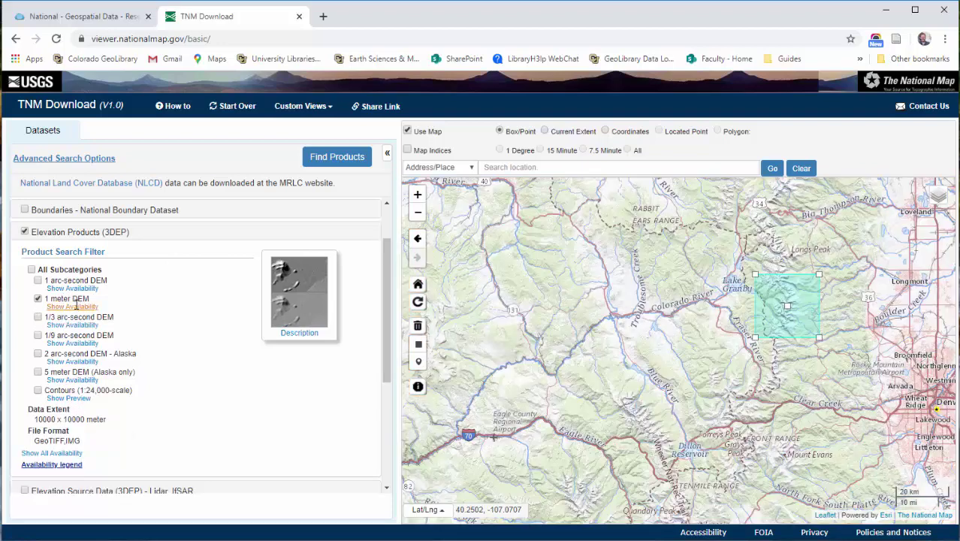
pyautogui.scroll(-1, 663, 307)
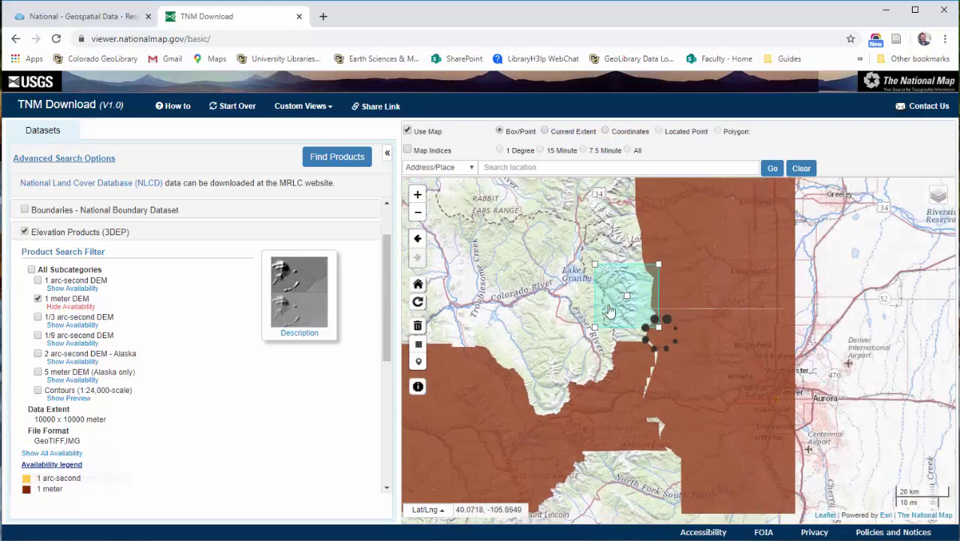
pyautogui.scroll(-1, 727, 333)
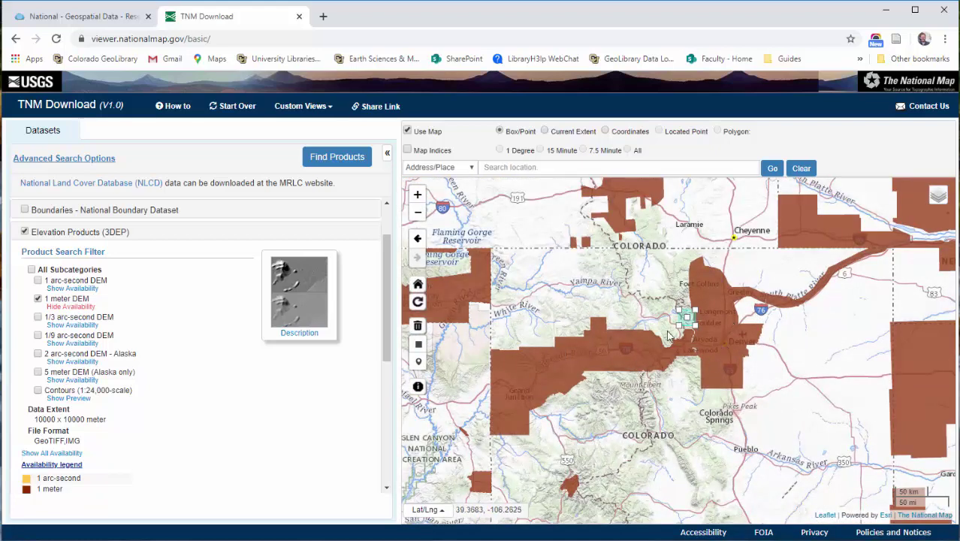
pyautogui.scroll(-3, 661, 398)
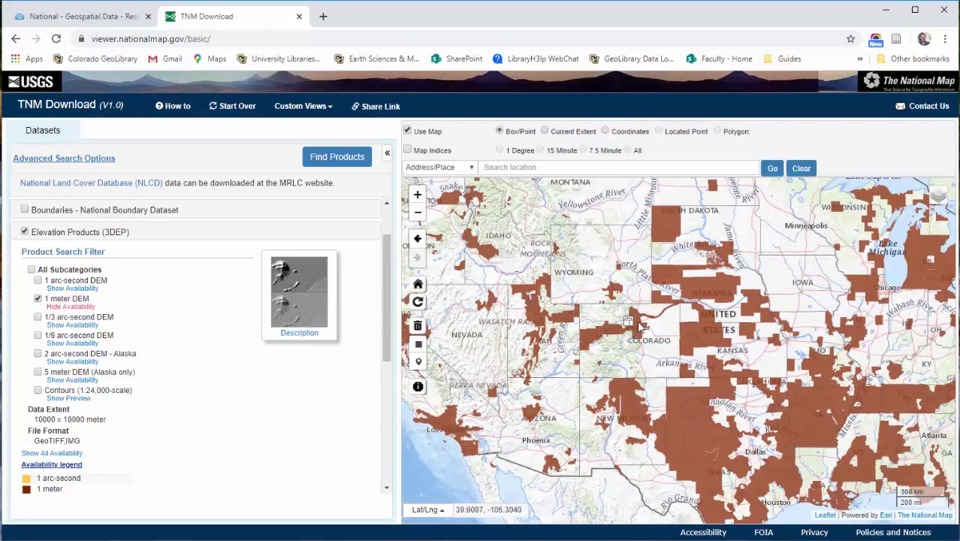
pyautogui.scroll(4, 628, 324)
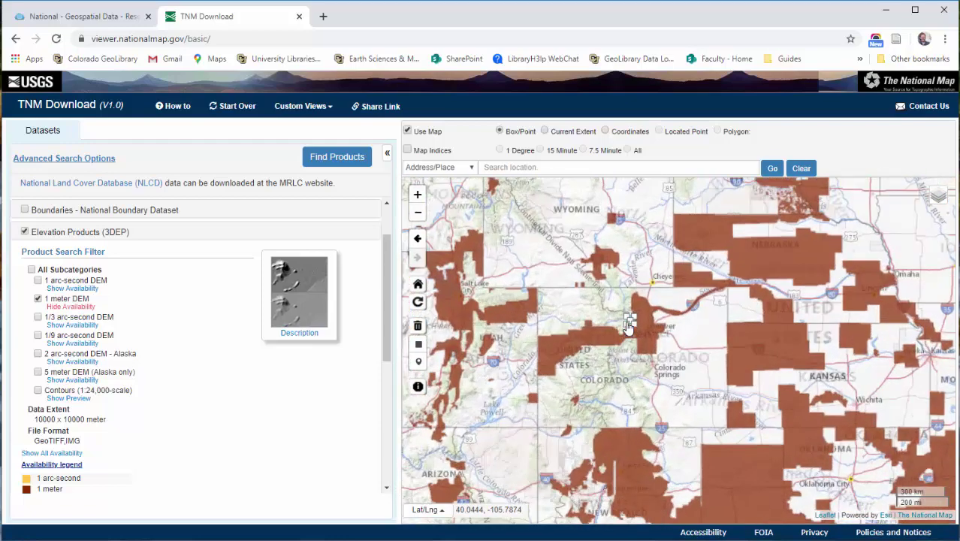
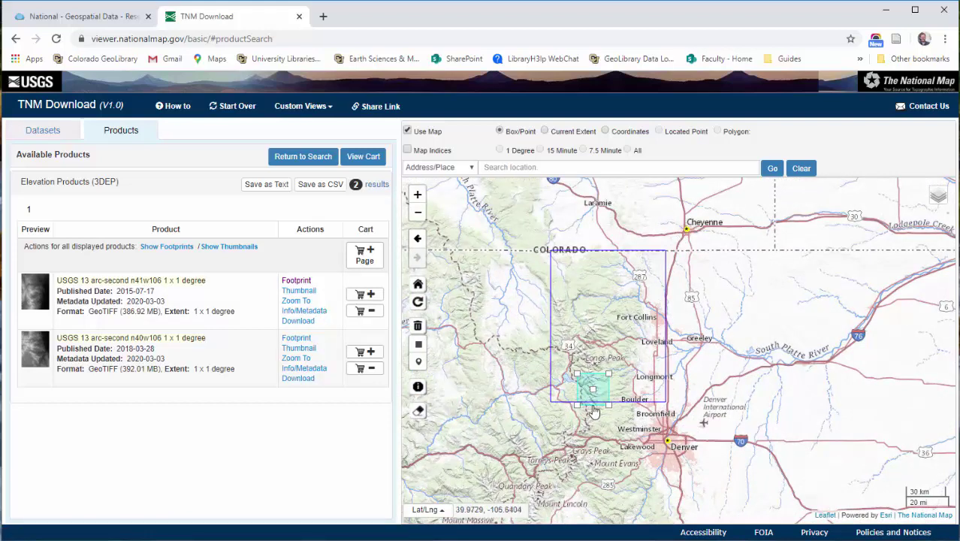
# Compare the map footprints of the n41w106 and n40w106 1/3 arc-second tiles against the search box, and hide both footprints.
pyautogui.scroll(1, 592, 417)
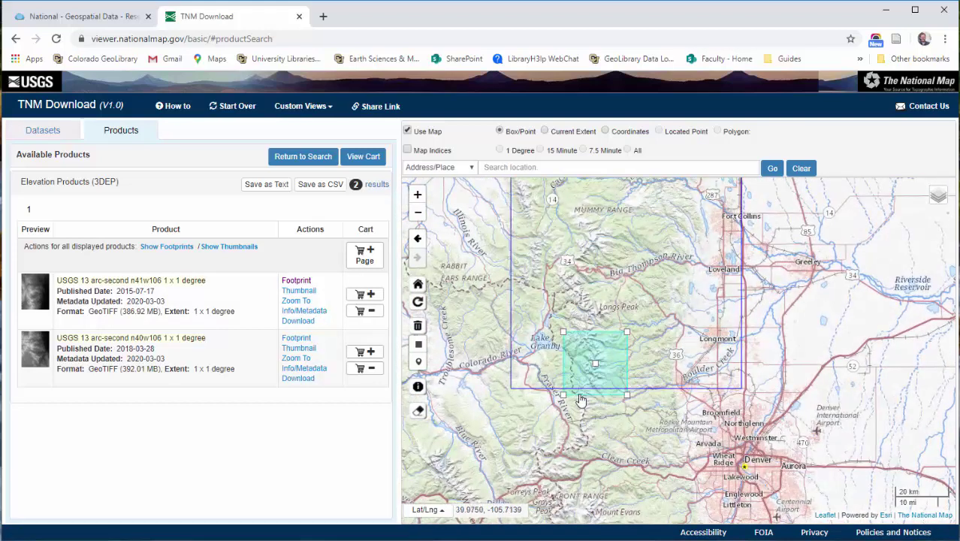
pyautogui.click(297, 339)
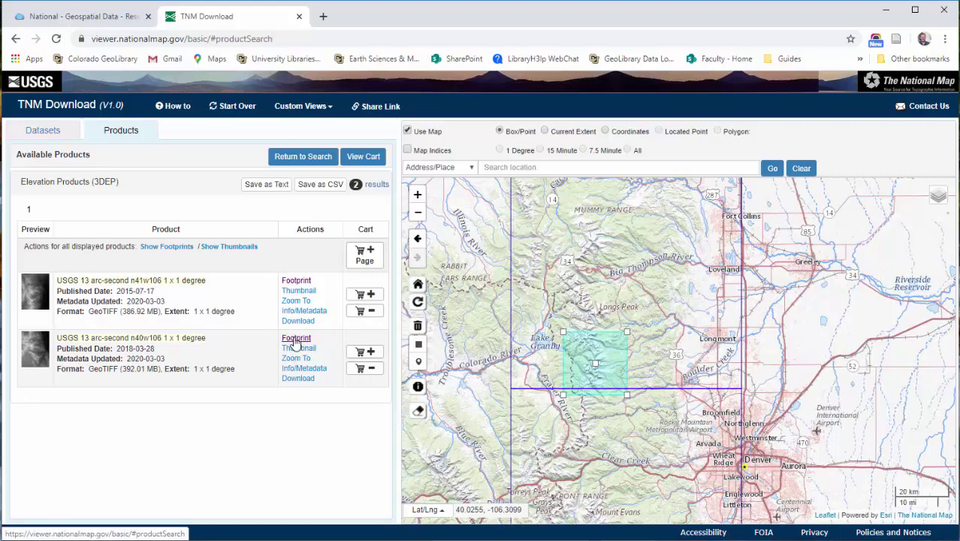
pyautogui.click(296, 339)
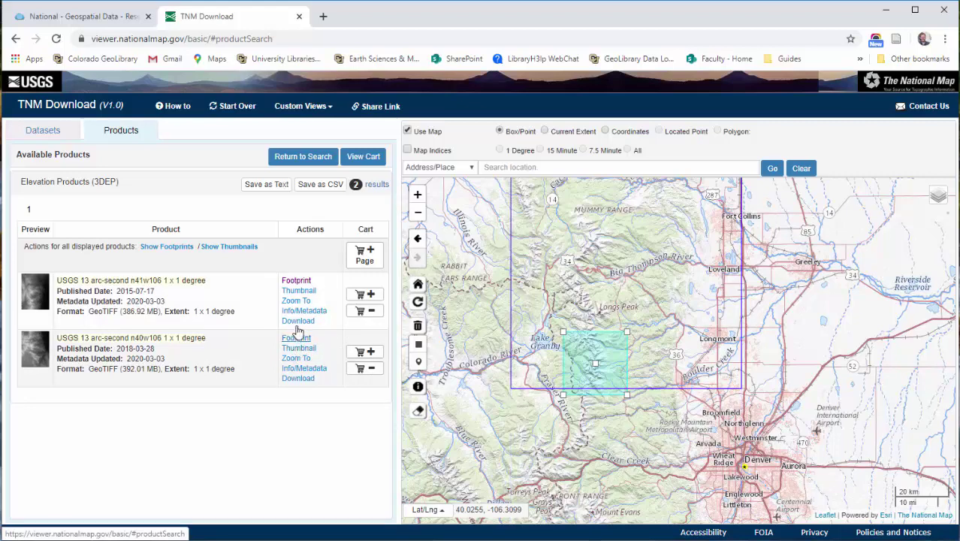
pyautogui.click(298, 281)
# Preview the n41w106 tile's thumbnail on the map, examine its coverage, and remove the overlay.
pyautogui.click(303, 293)
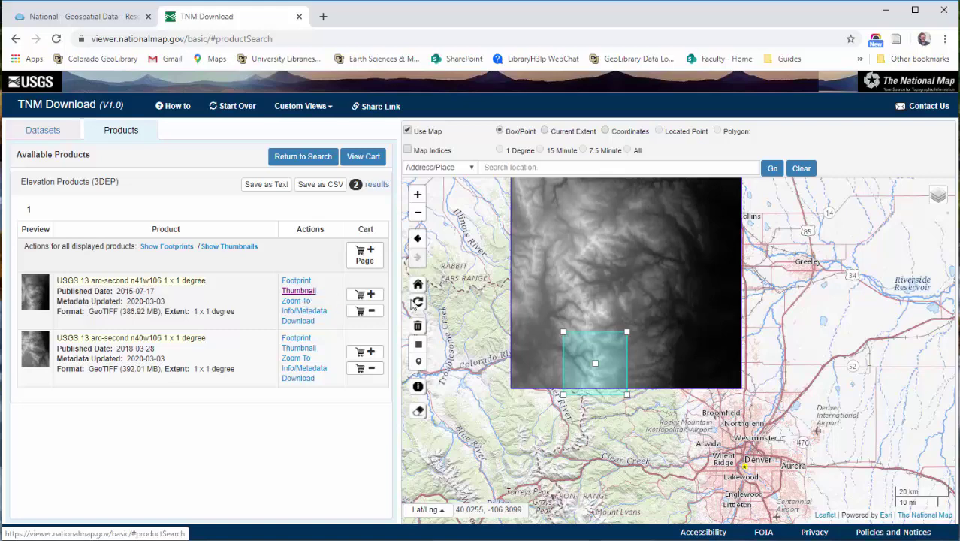
pyautogui.moveTo(508, 302); pyautogui.dragTo(505, 346)
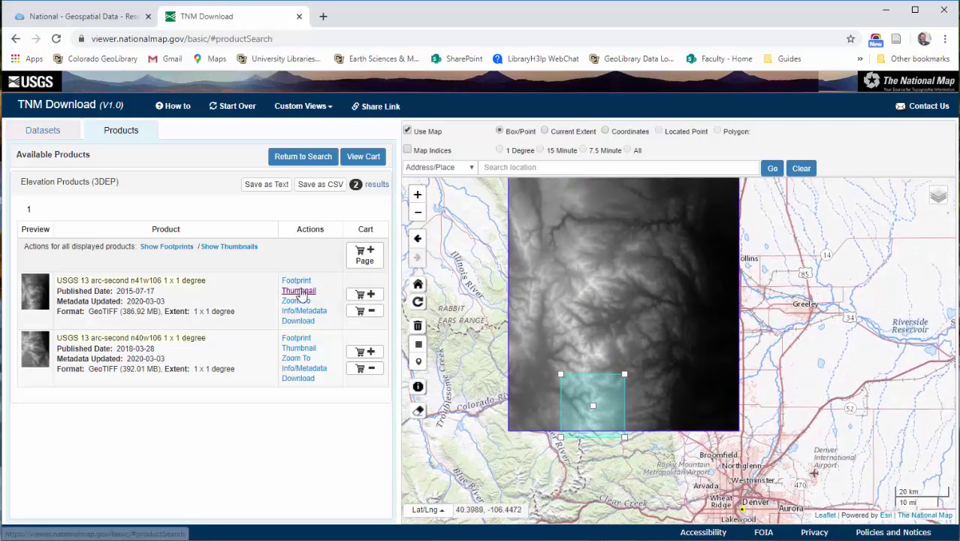
pyautogui.click(302, 291)
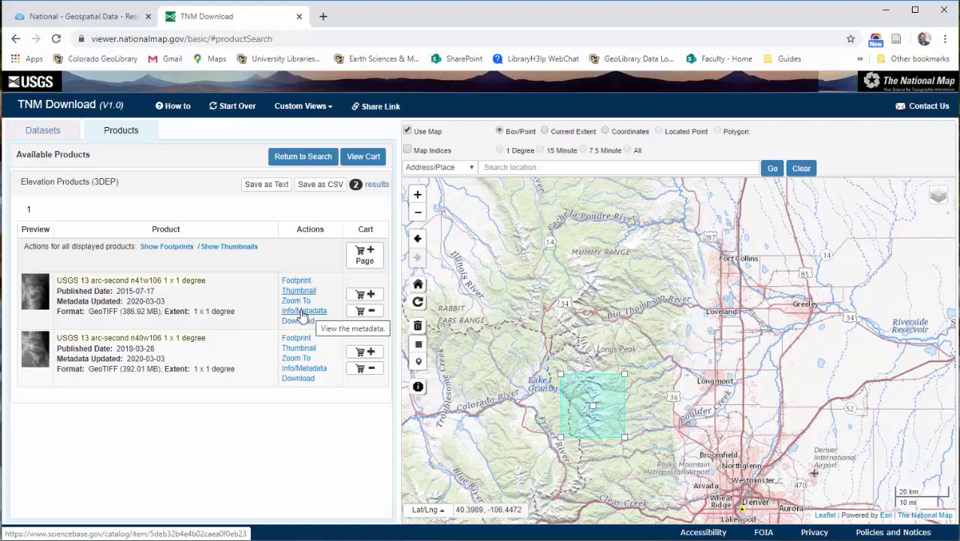
# Open the metadata page for the n41w106 tile and examine its 1 x 1 degree extent, dates and summary.
pyautogui.click(306, 314)
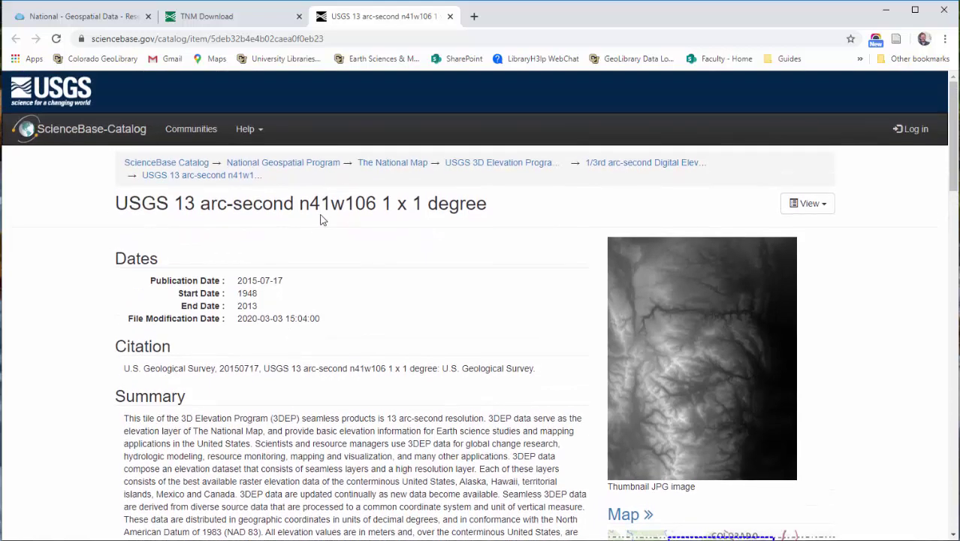
pyautogui.moveTo(384, 204); pyautogui.dragTo(497, 211)
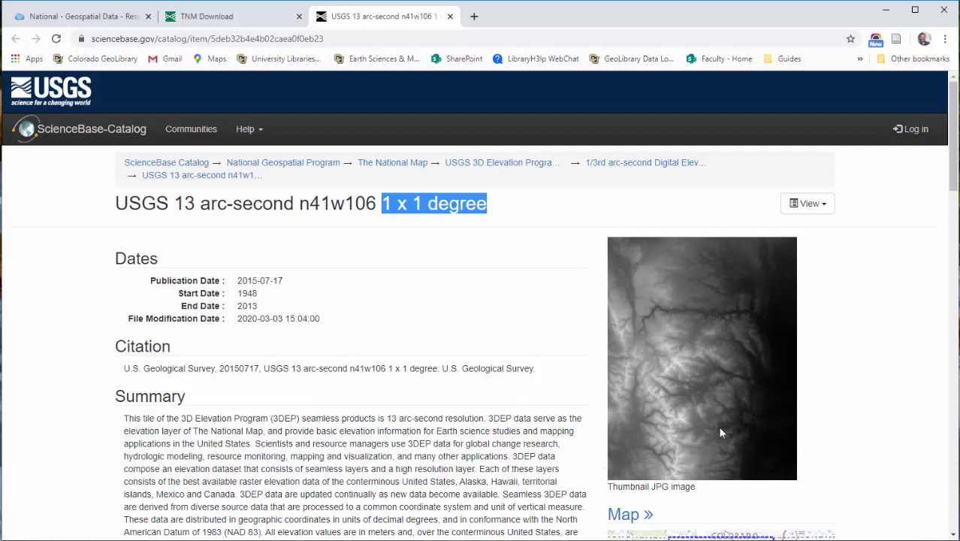
pyautogui.click(308, 422)
pyautogui.scroll(-3, 273, 417)
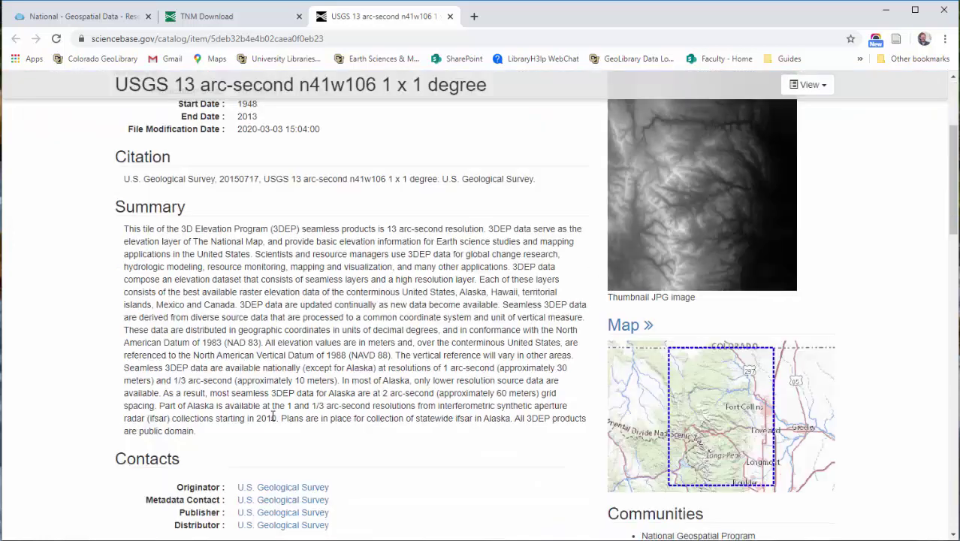
# Search the metadata page for "resolution" and highlight the summary's statement on the 1/3 arc-second ground resolution.
pyautogui.hotkey('ctrl', 'f')
pyautogui.write('reso')
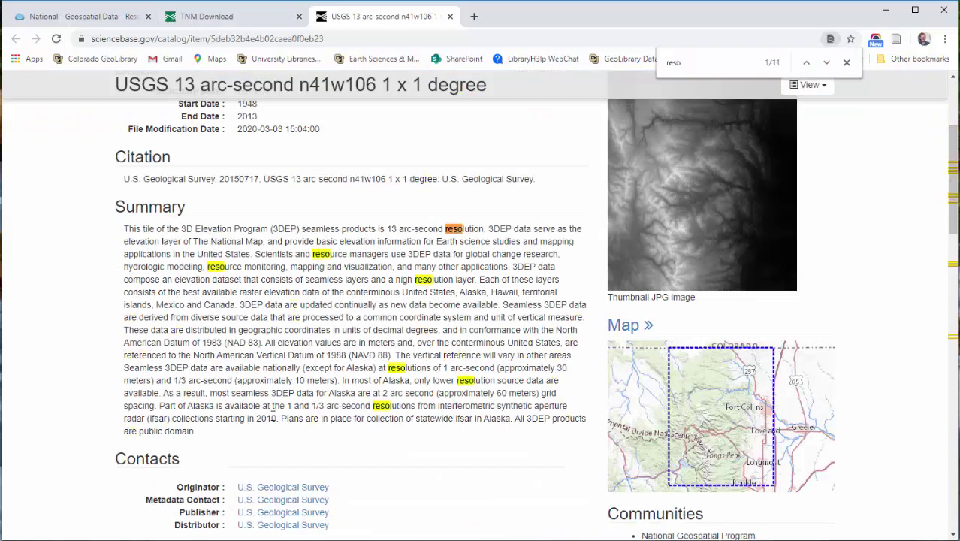
pyautogui.write('lution')
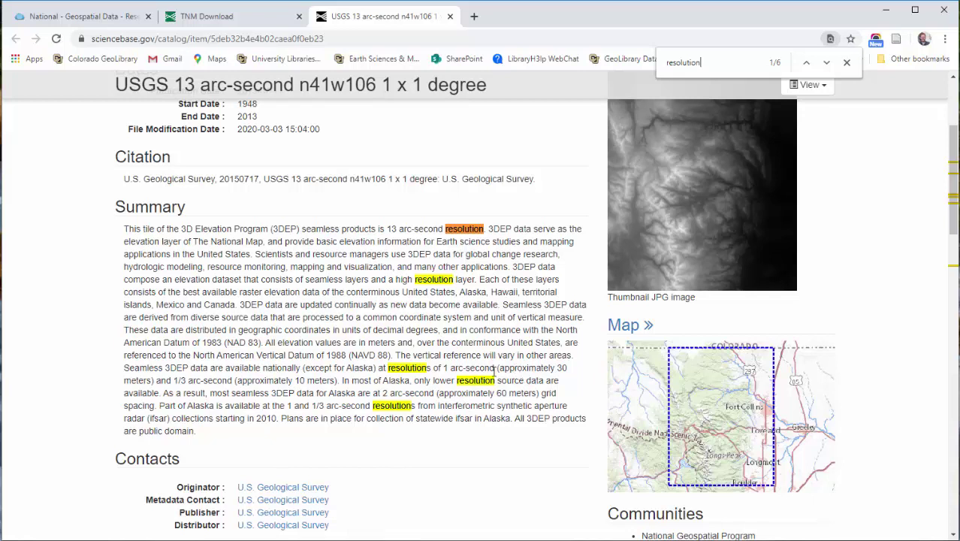
pyautogui.moveTo(162, 382); pyautogui.dragTo(339, 384)
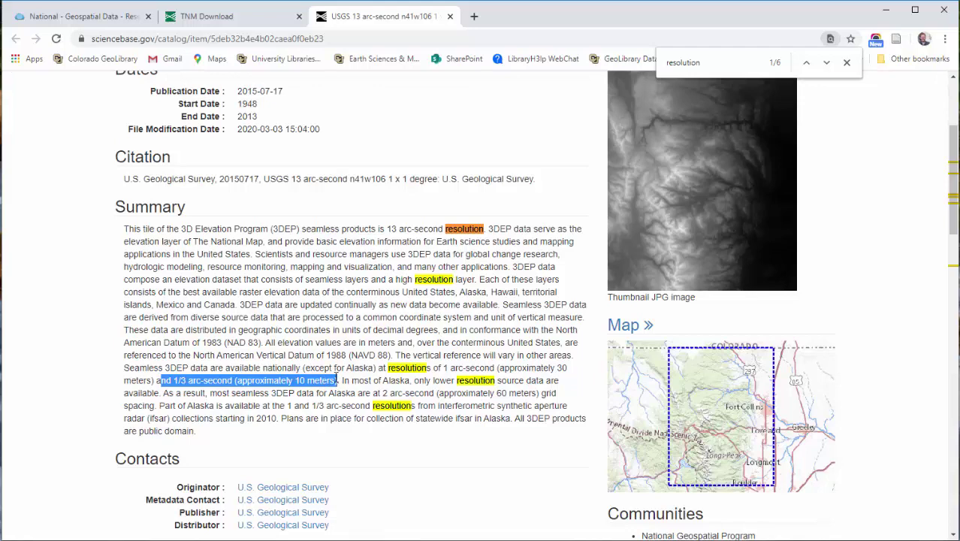
# Examine the rest of the tile's metadata, including attached files, external resources and identifiers, and recheck the datum and elevation units in the summary.
pyautogui.scroll(-1, 380, 393)
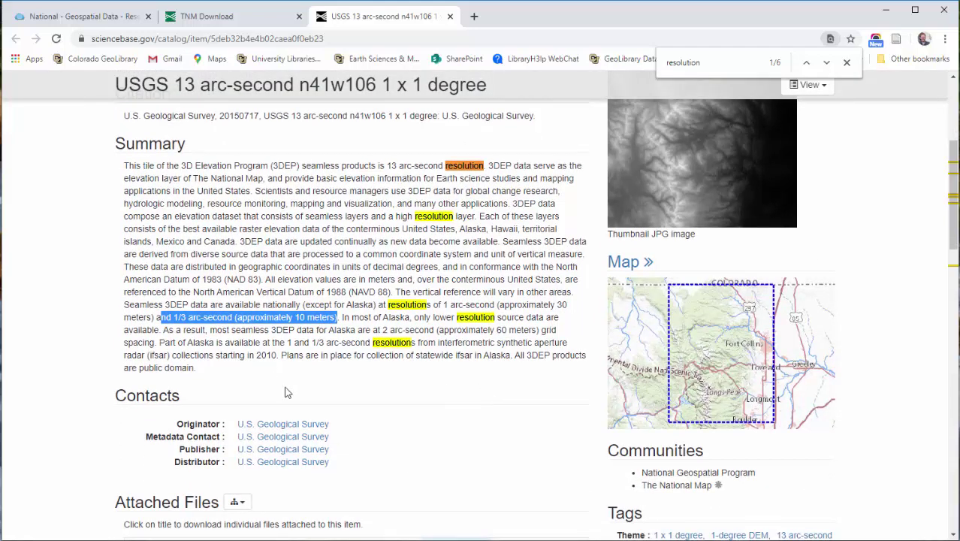
pyautogui.scroll(-6, 435, 388)
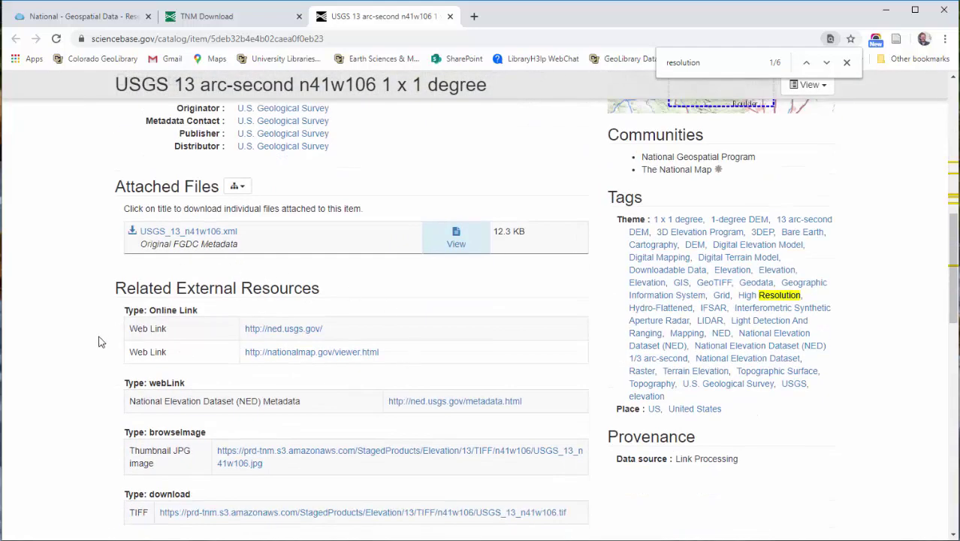
pyautogui.scroll(-1, 98, 341)
pyautogui.scroll(-1, 105, 379)
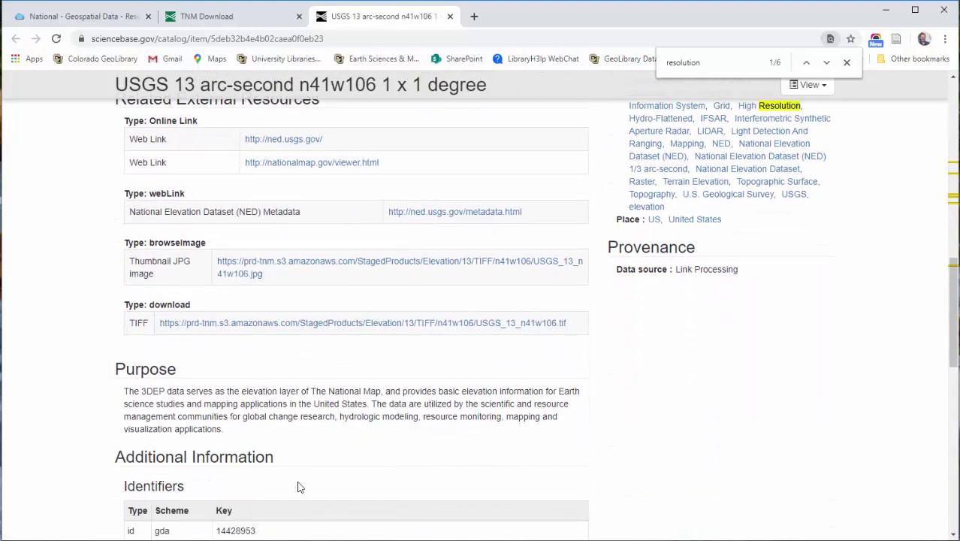
pyautogui.scroll(-4, 317, 435)
pyautogui.scroll(9, 441, 424)
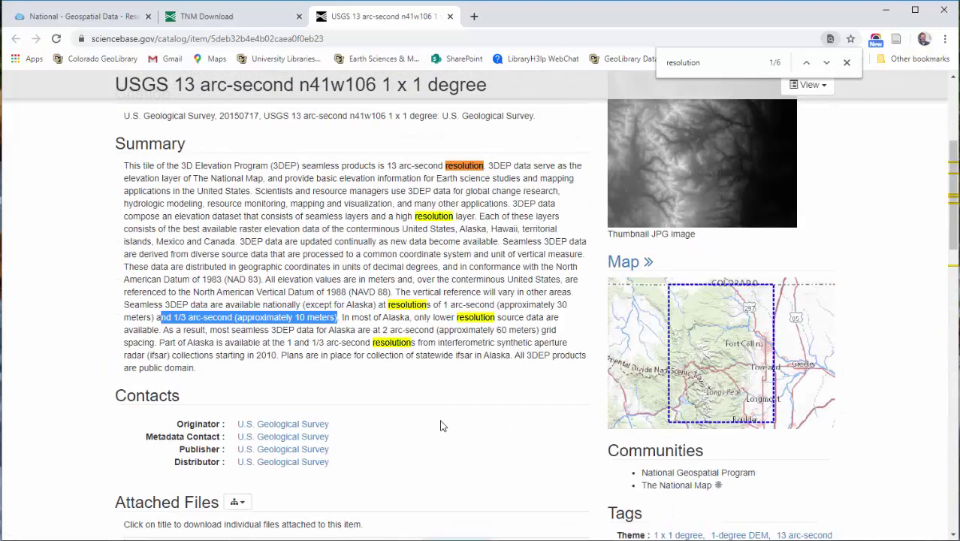
pyautogui.scroll(1, 440, 421)
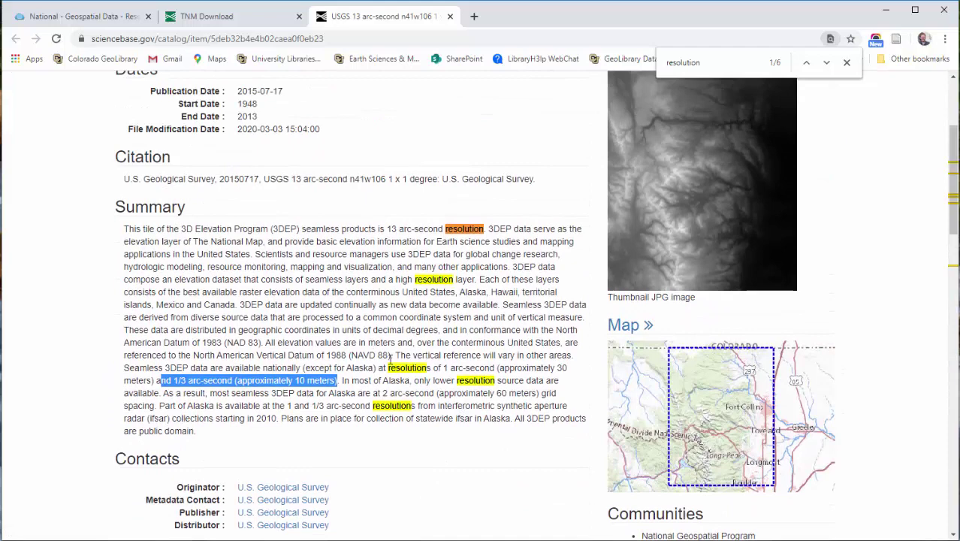
pyautogui.moveTo(267, 343); pyautogui.dragTo(201, 345)
# Return to the TNM Download results, start downloading the n41w106 GeoTIFF, and cancel at the save prompt.
pyautogui.click(197, 16)
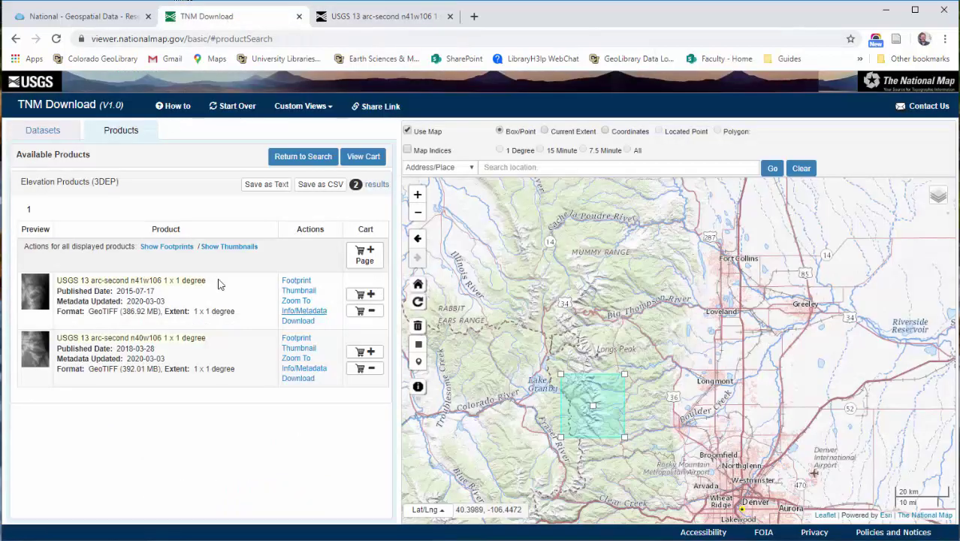
pyautogui.click(305, 321)
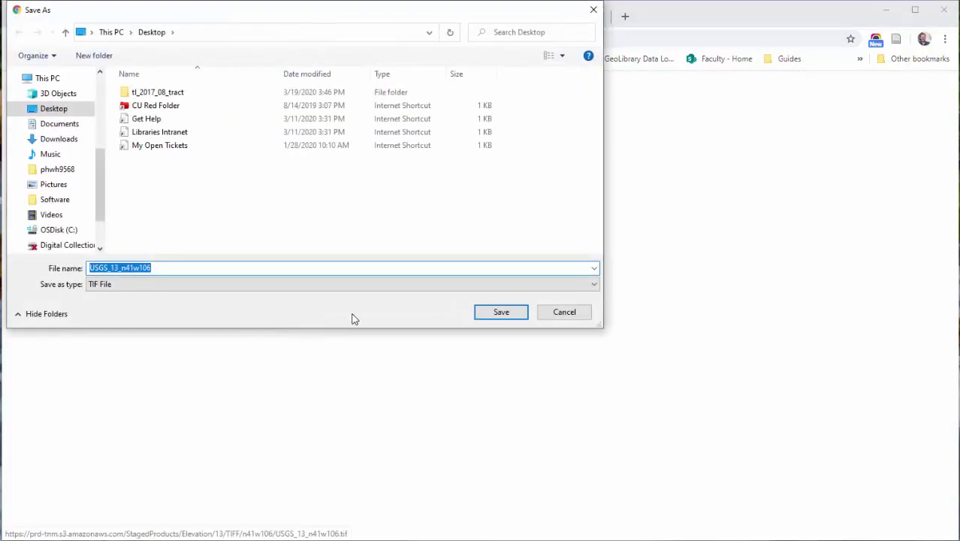
pyautogui.click(556, 316)
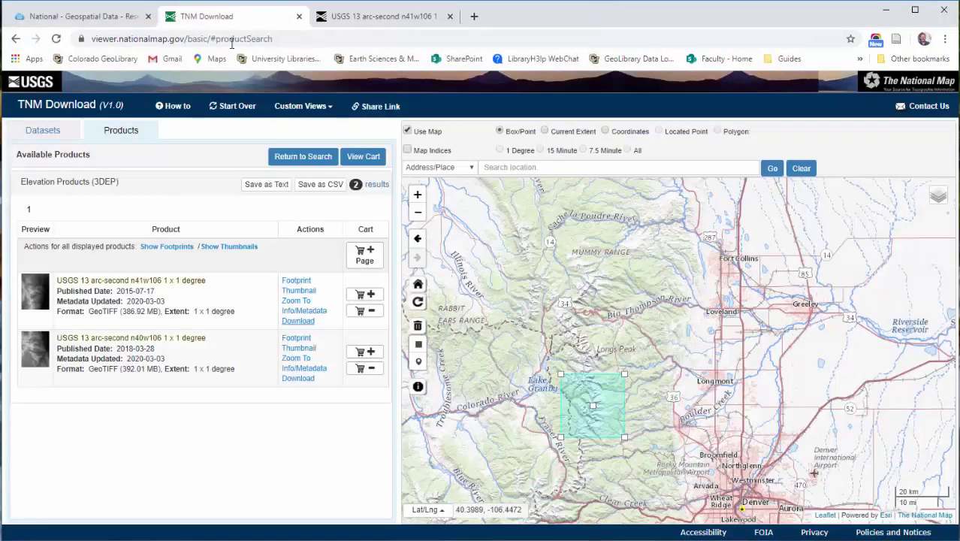
# Return to the dataset list, replace Elevation Products (3DEP) with Hydrography (NHDPlus HR, NHD, WBD), and review its extent and file format options.
pyautogui.click(43, 132)
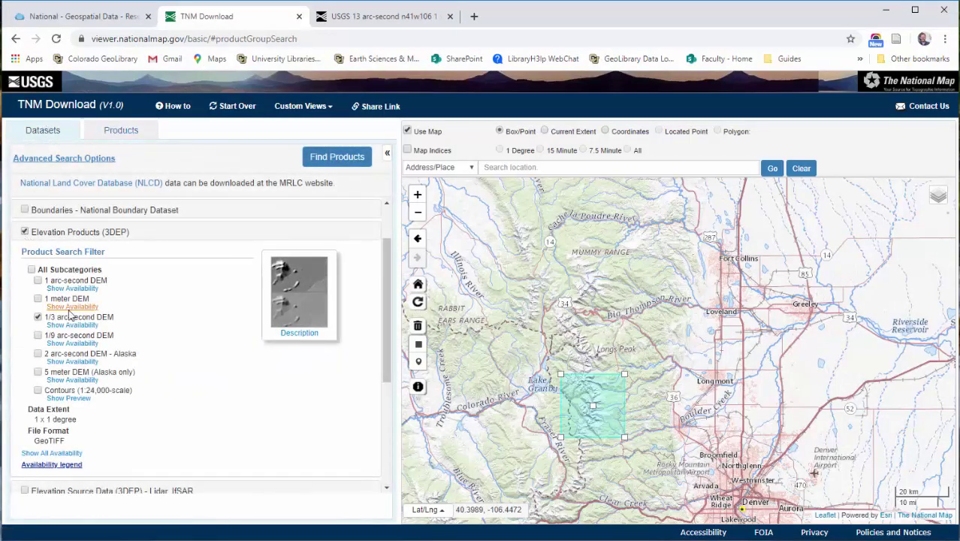
pyautogui.click(25, 232)
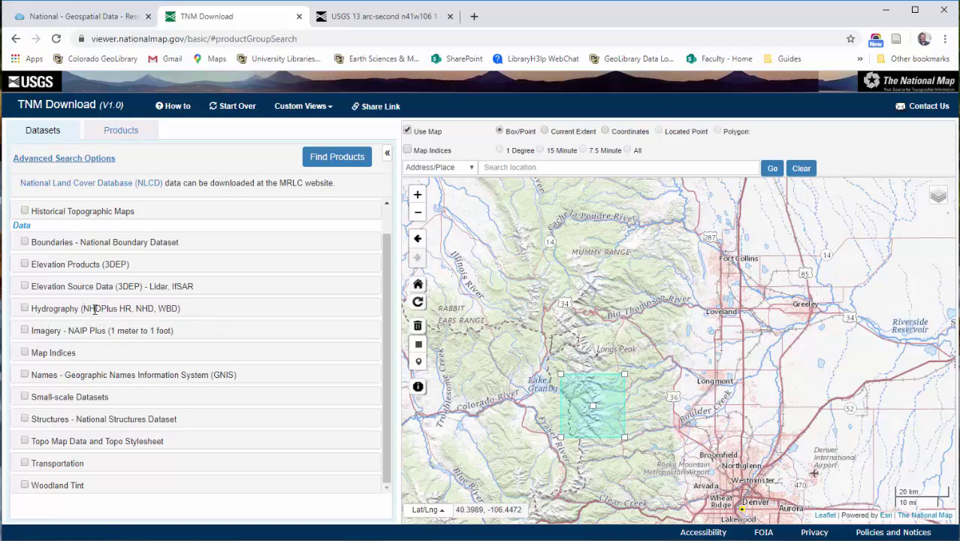
pyautogui.click(25, 309)
pyautogui.scroll(-1, 79, 314)
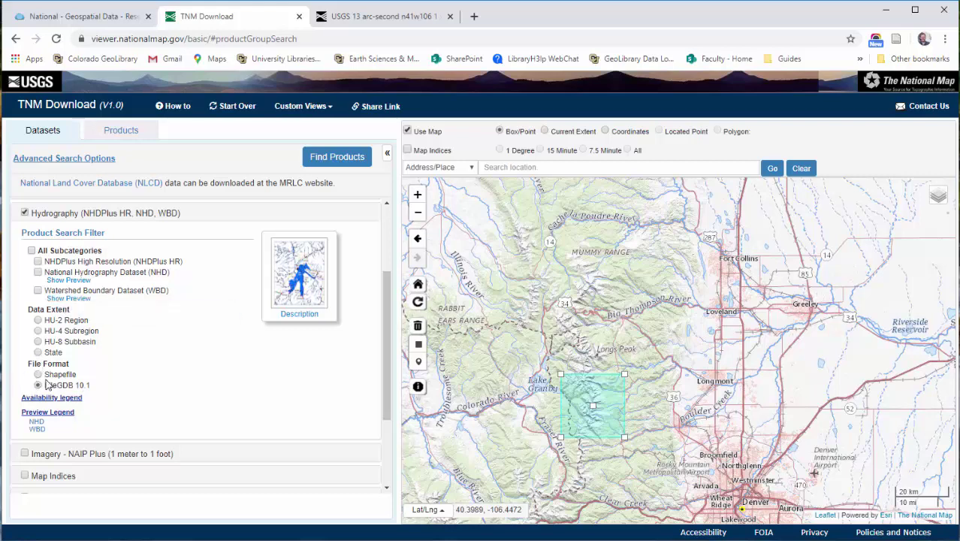
pyautogui.moveTo(57, 385); pyautogui.dragTo(78, 386)
pyautogui.click(63, 382)
pyautogui.scroll(1, 106, 369)
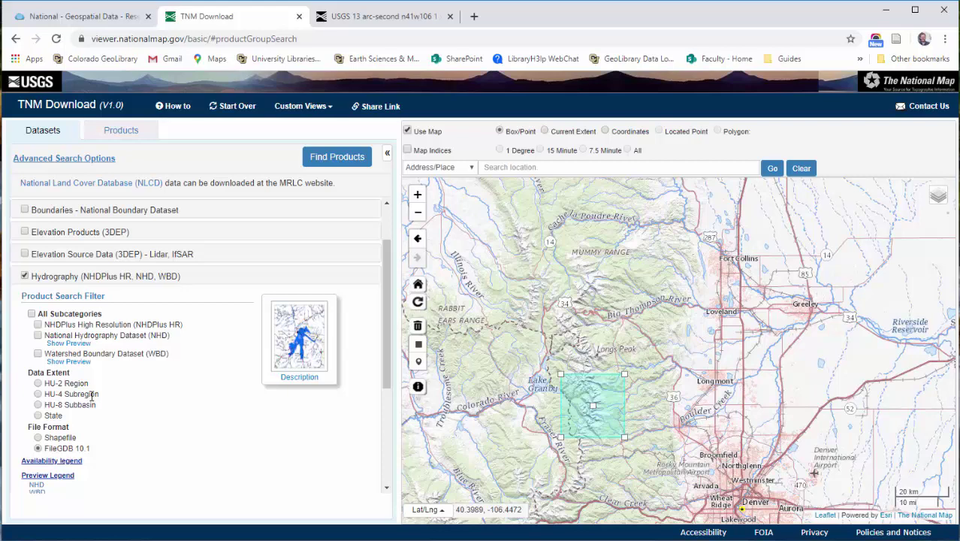
# Select the NHDPlus High Resolution subcategory to view its data extent options, and deselect it again.
pyautogui.click(37, 325)
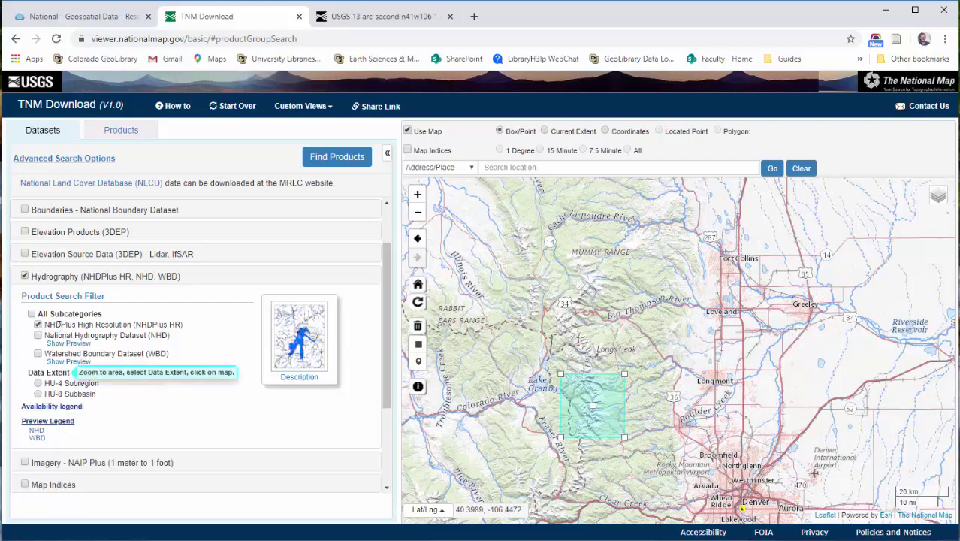
pyautogui.moveTo(58, 325); pyautogui.dragTo(138, 323)
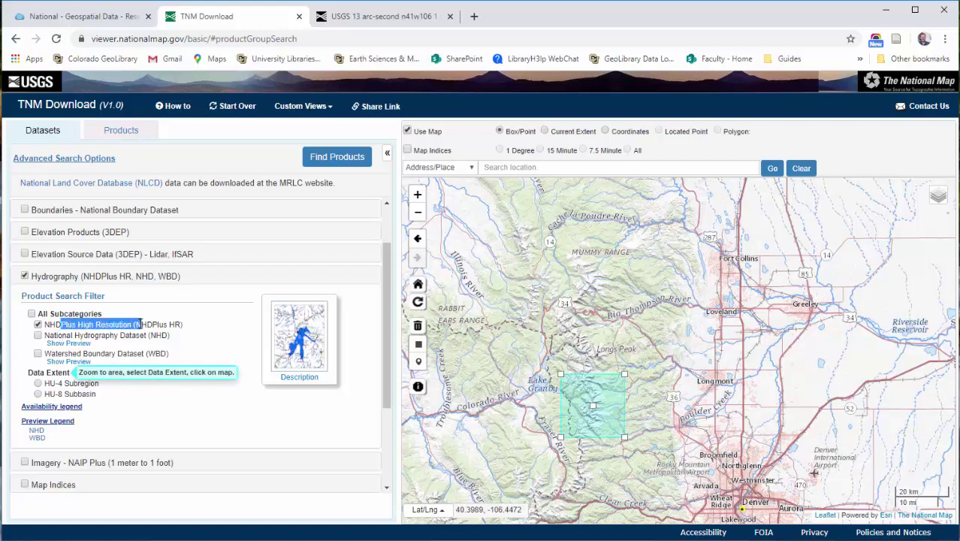
pyautogui.click(38, 326)
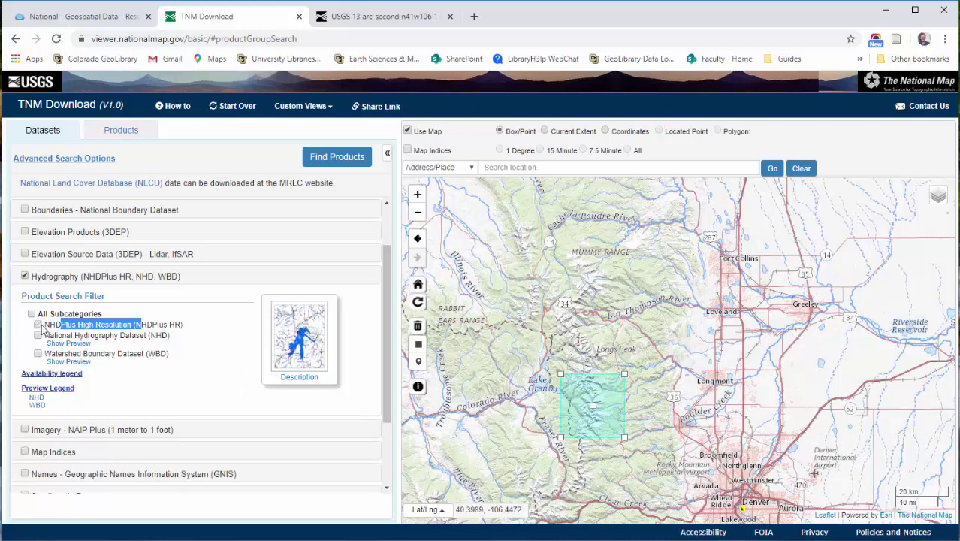
pyautogui.click(93, 334)
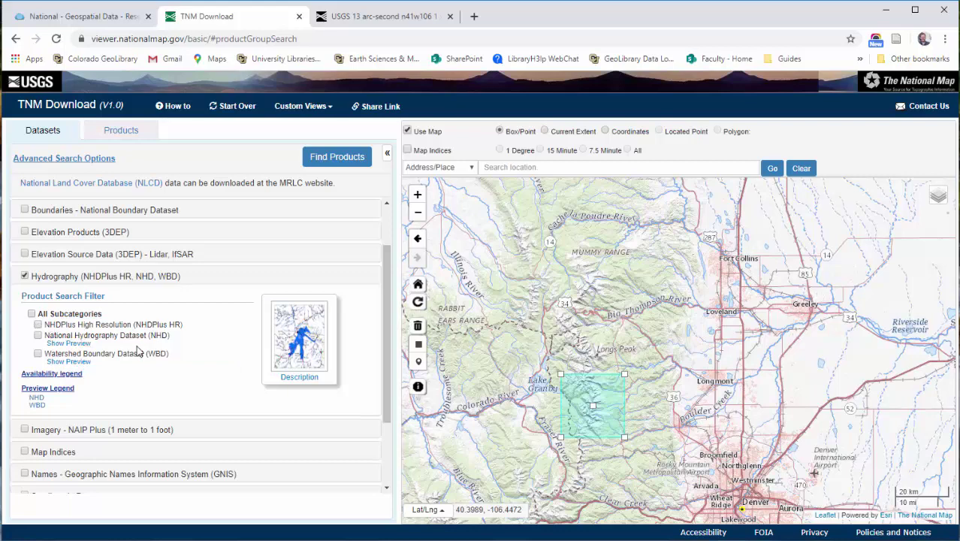
# Select the National Hydrography Dataset (NHD), show its preview, and examine the streams and canals up close around the Little Thompson River.
pyautogui.click(38, 336)
pyautogui.click(66, 343)
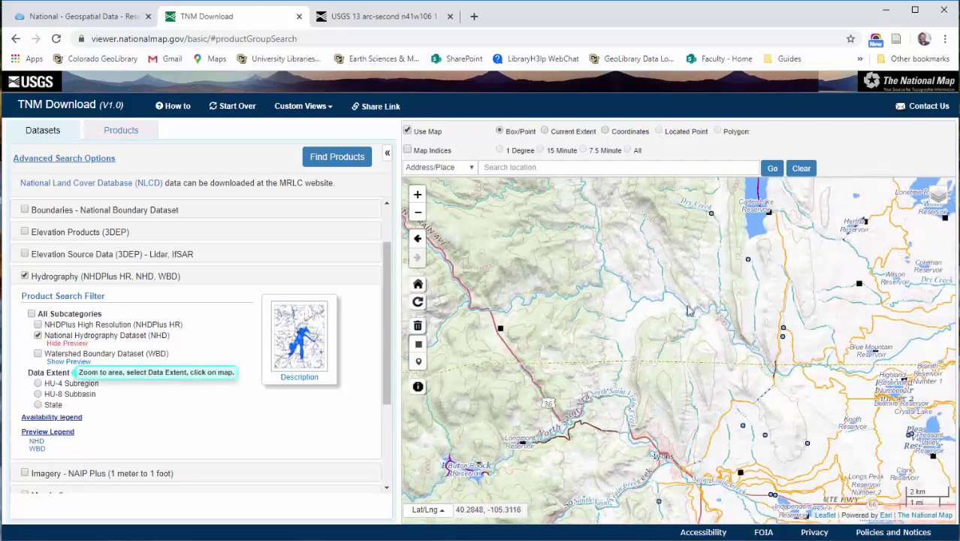
pyautogui.scroll(1, 866, 388)
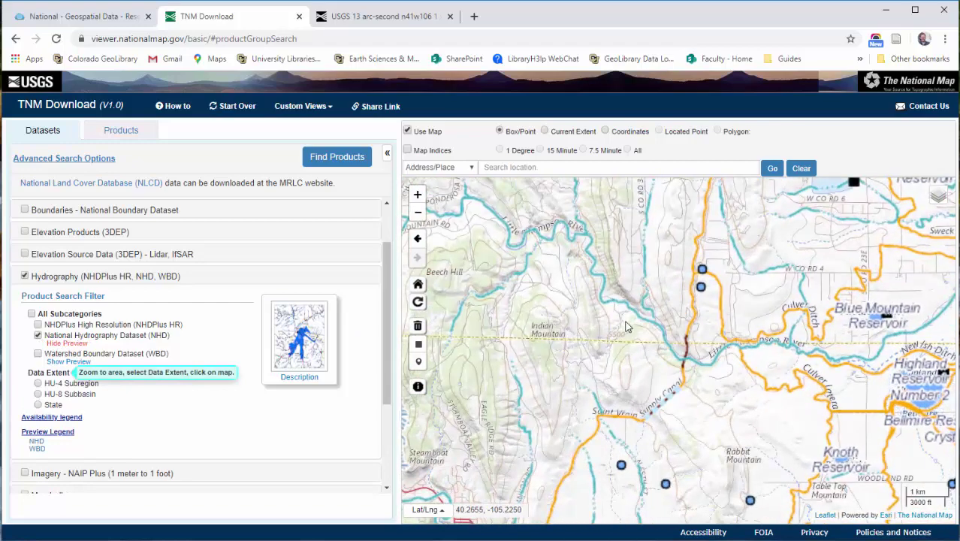
pyautogui.scroll(1, 628, 324)
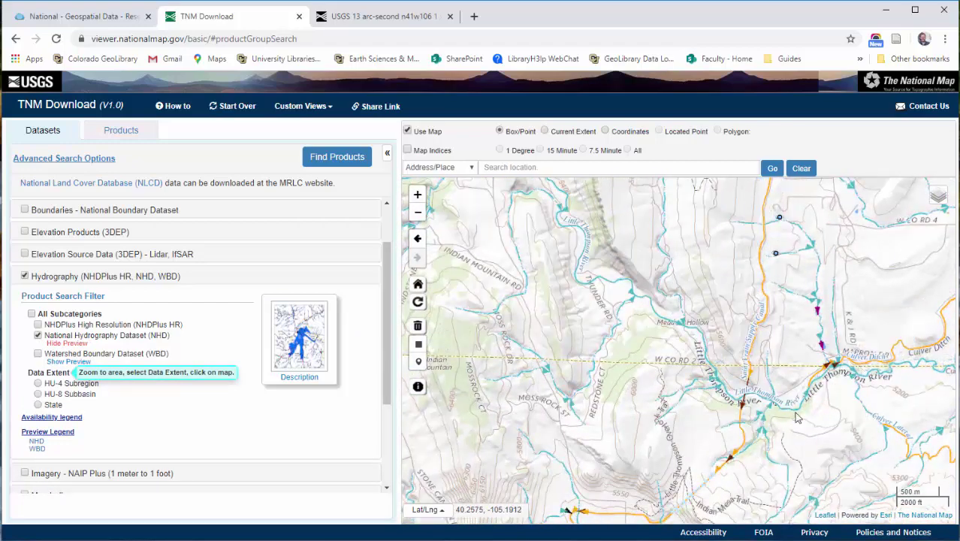
pyautogui.moveTo(621, 485); pyautogui.dragTo(599, 362)
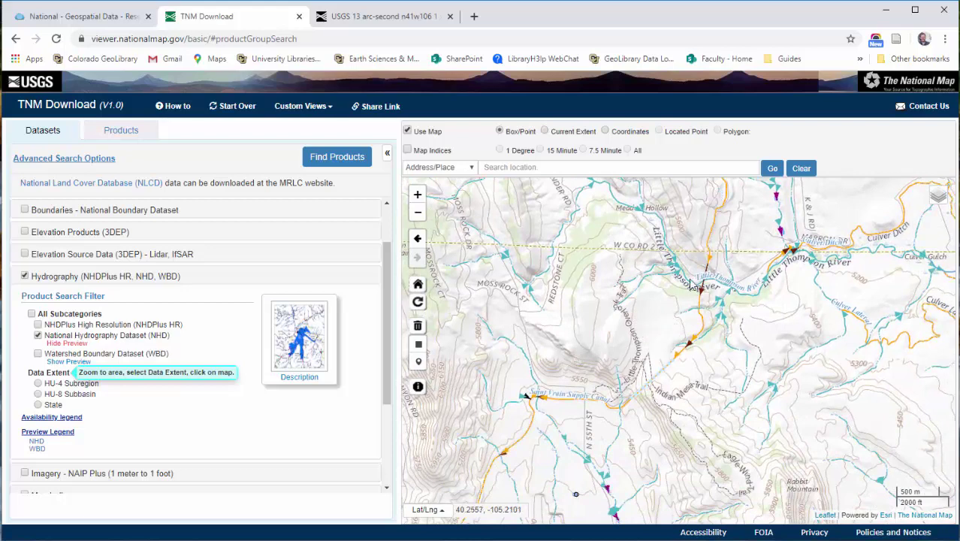
pyautogui.scroll(1, 595, 369)
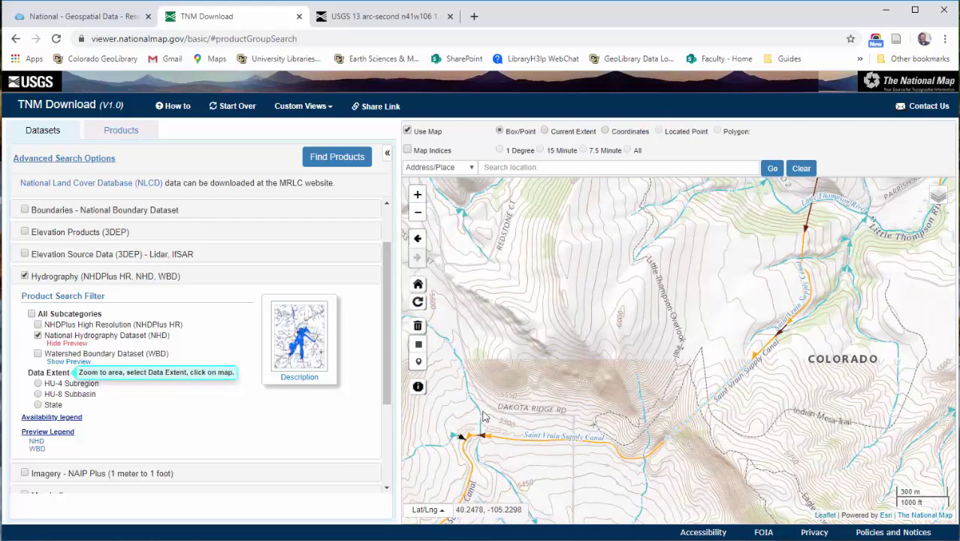
# Replace the National Hydrography Dataset with the Watershed Boundary Dataset (WBD) as the selected hydrography subcategory.
pyautogui.click(38, 335)
pyautogui.click(38, 353)
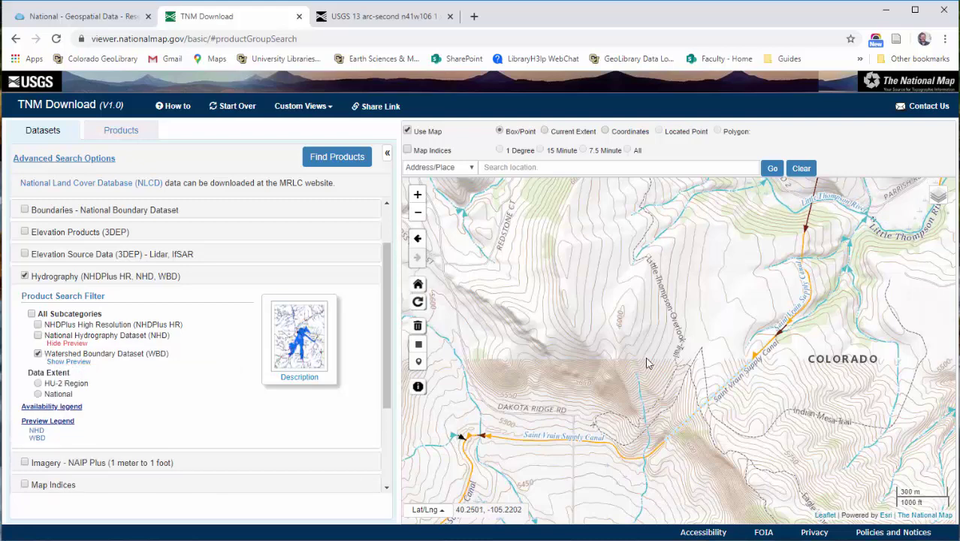
# Show the Watershed Boundary Dataset (WBD) preview and examine the watershed boundaries from the local area out to the multi-state scale.
pyautogui.click(67, 361)
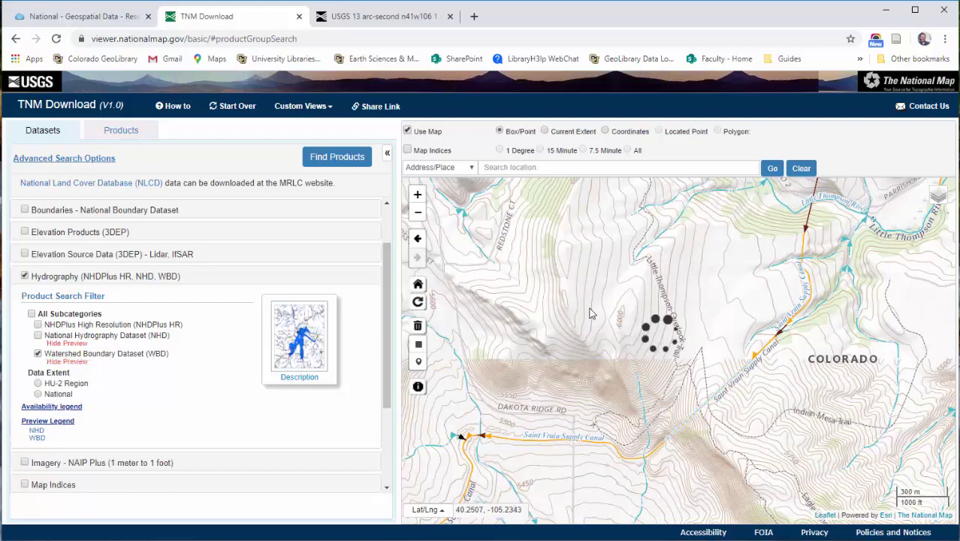
pyautogui.scroll(-1, 611, 289)
pyautogui.scroll(-1, 644, 279)
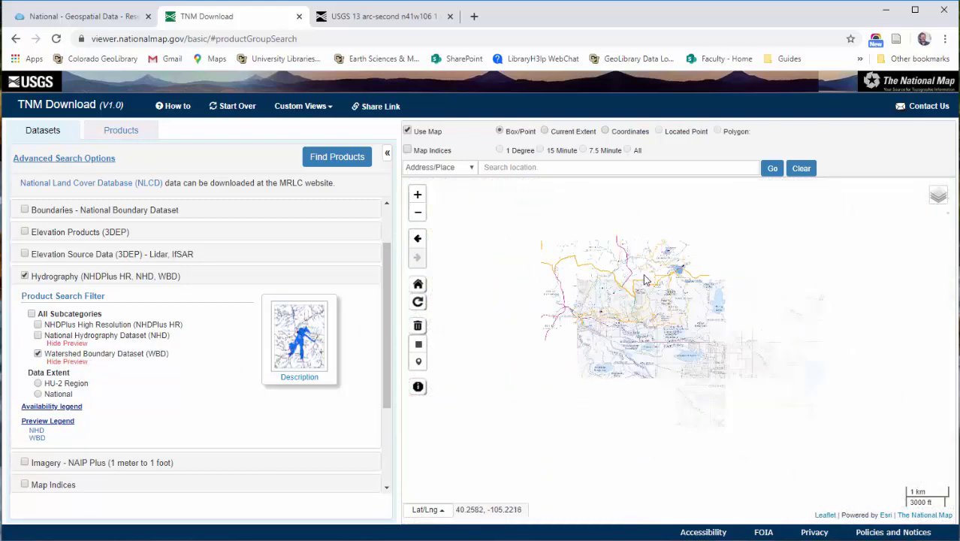
pyautogui.scroll(-3, 644, 279)
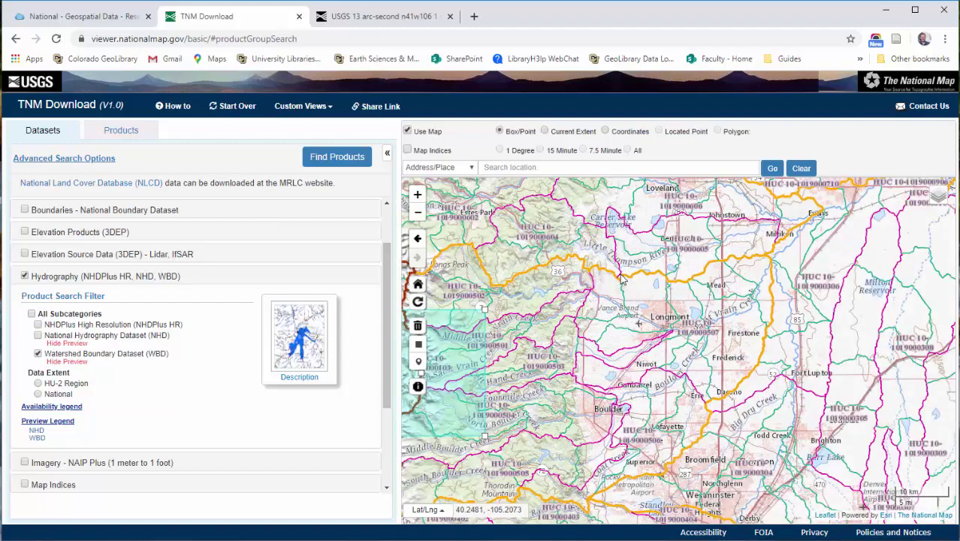
pyautogui.scroll(-1, 622, 280)
pyautogui.scroll(-1, 623, 284)
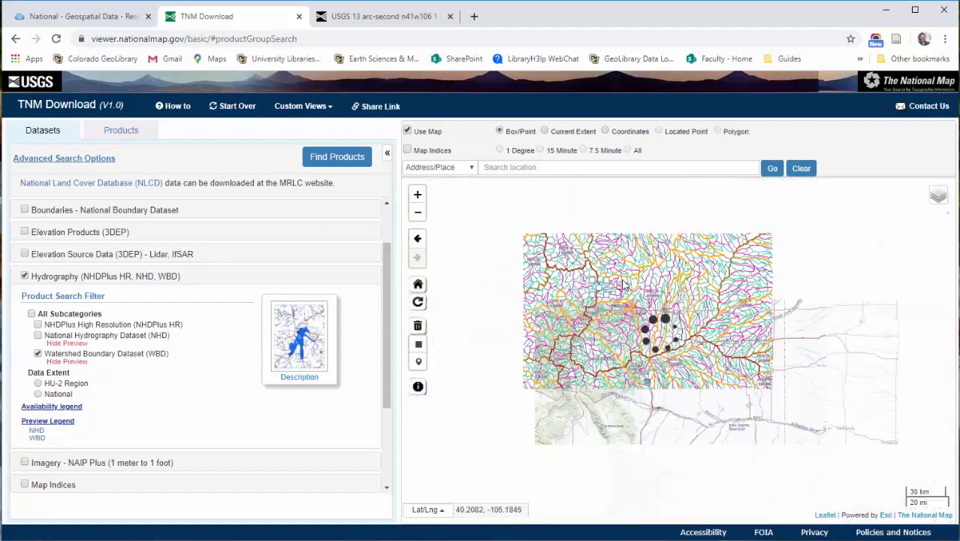
pyautogui.scroll(-1, 622, 284)
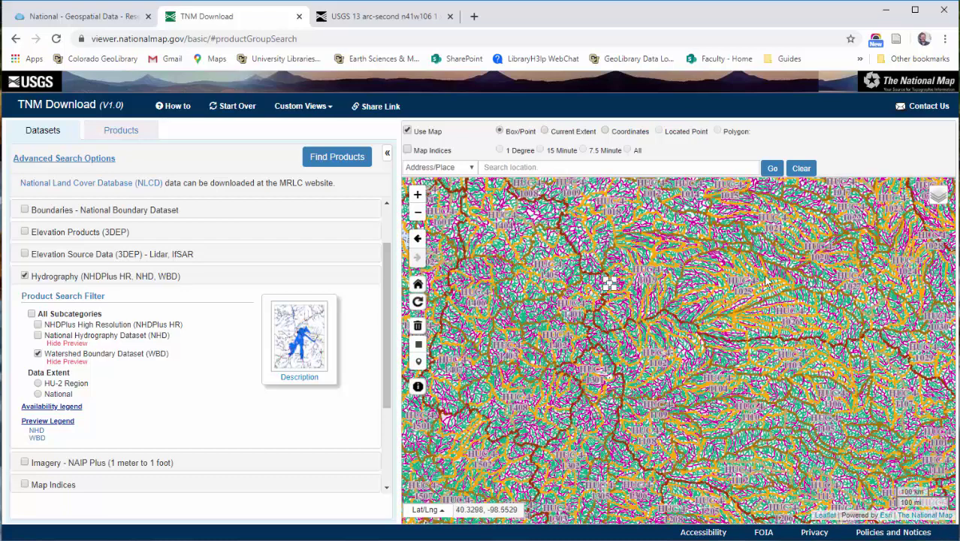
# Deselect the Watershed Boundary Dataset, hide the NHD and WBD previews, and deselect the Hydrography dataset.
pyautogui.click(37, 354)
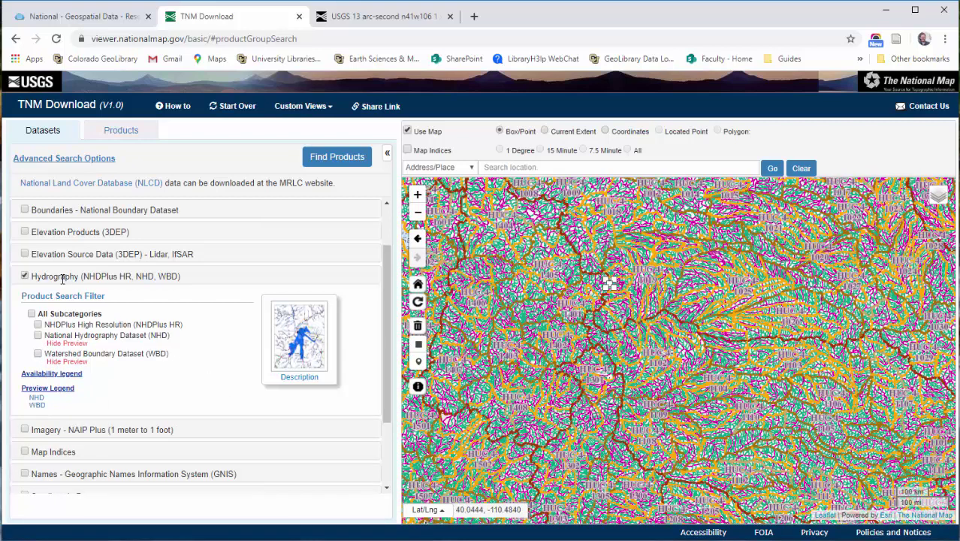
pyautogui.click(25, 277)
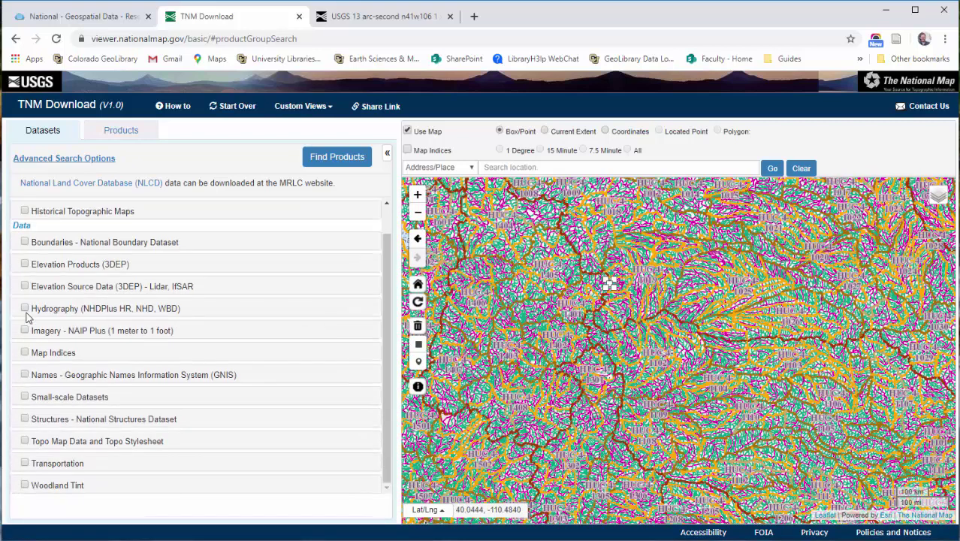
pyautogui.click(27, 310)
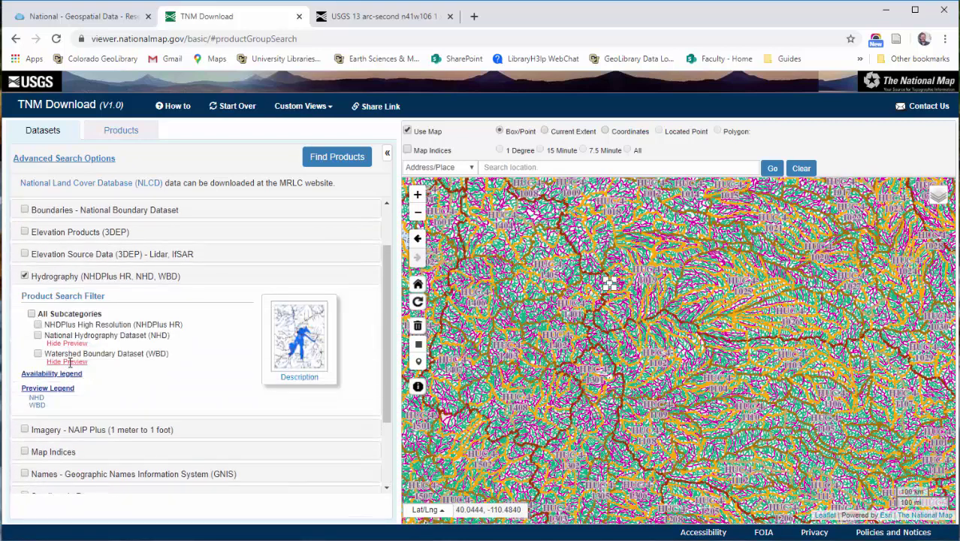
pyautogui.click(76, 343)
pyautogui.click(69, 361)
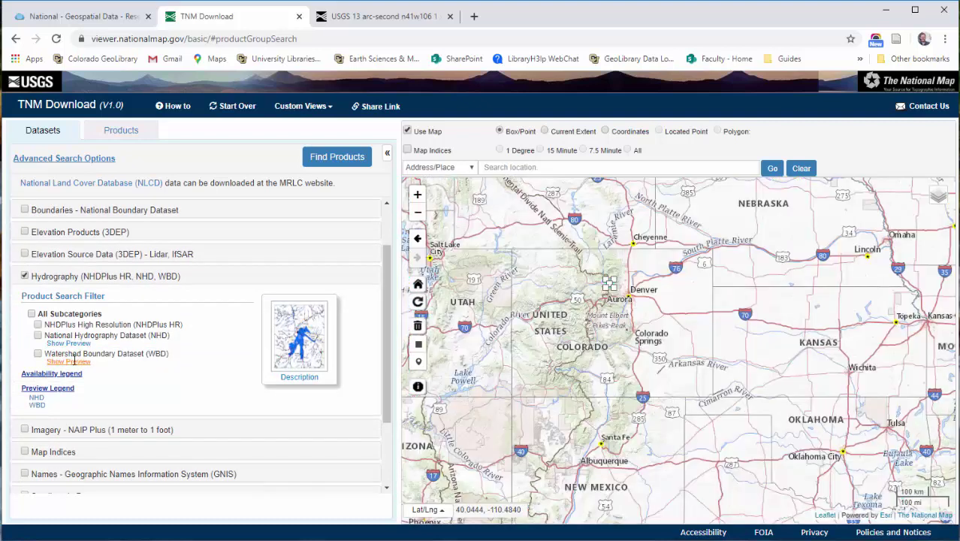
pyautogui.click(25, 277)
# Select the Imagery - NAIP Plus (1 meter to 1 foot) dataset to review its data extent and file format, and deselect it again.
pyautogui.click(24, 305)
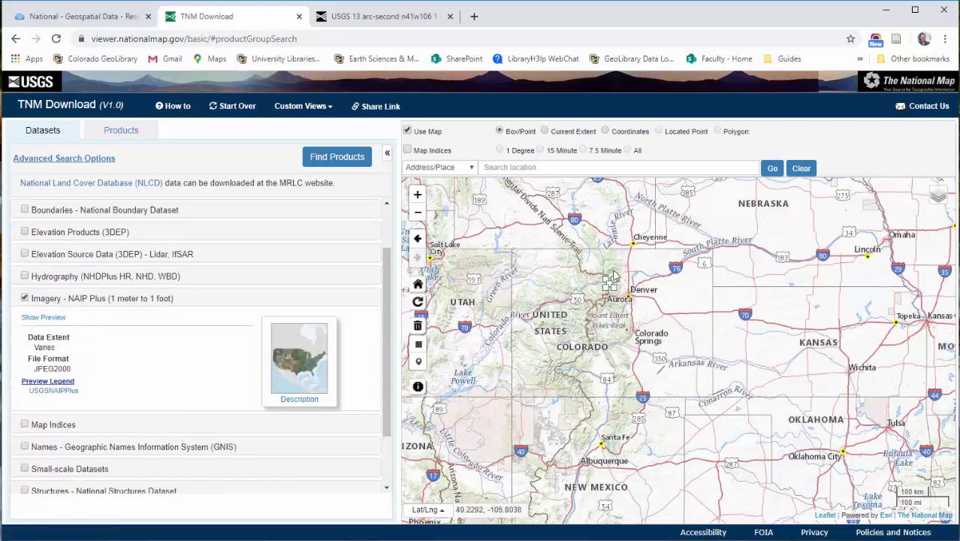
pyautogui.scroll(1, 631, 274)
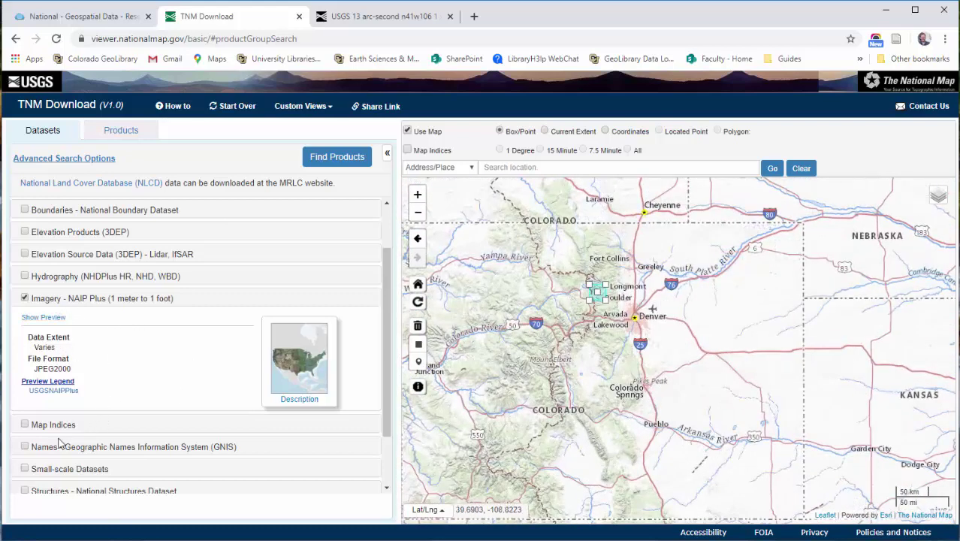
pyautogui.scroll(-1, 58, 444)
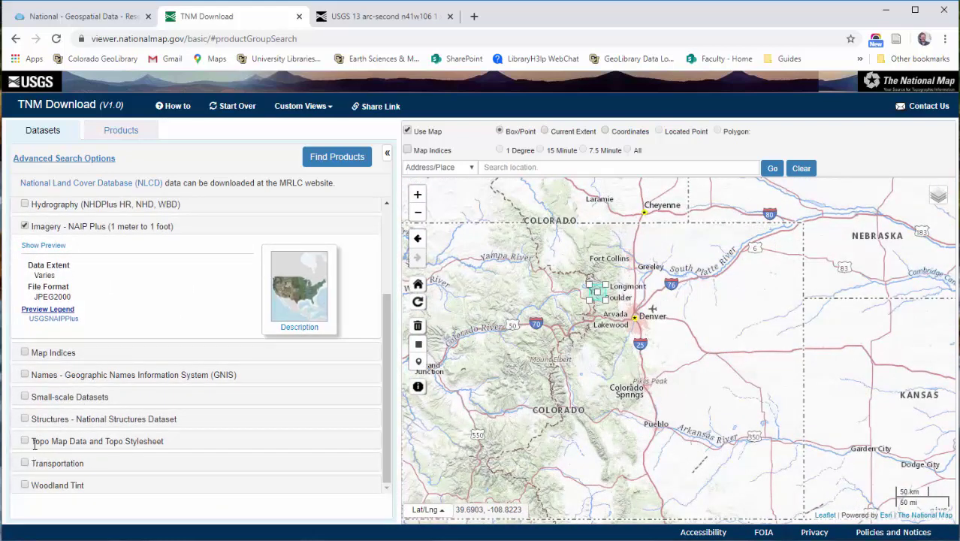
pyautogui.scroll(2, 113, 460)
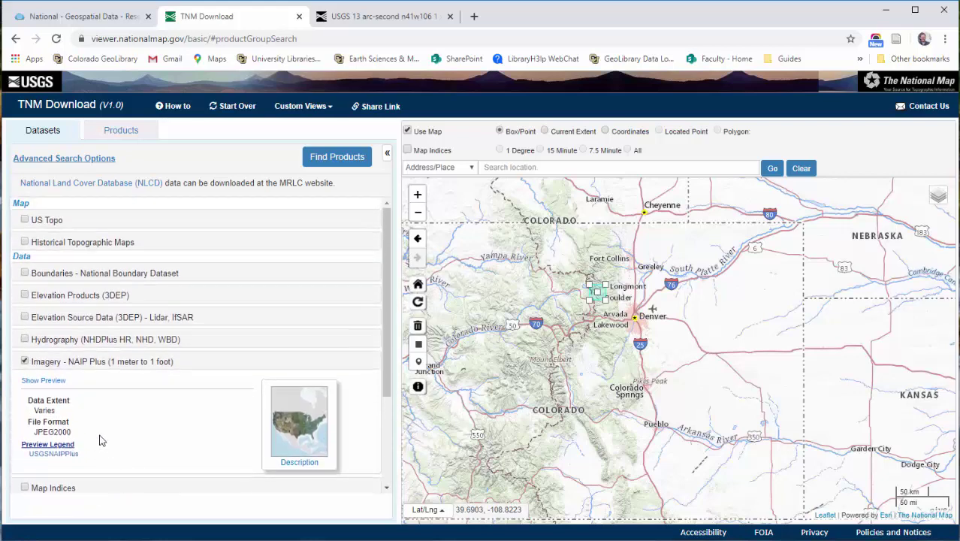
pyautogui.click(24, 362)
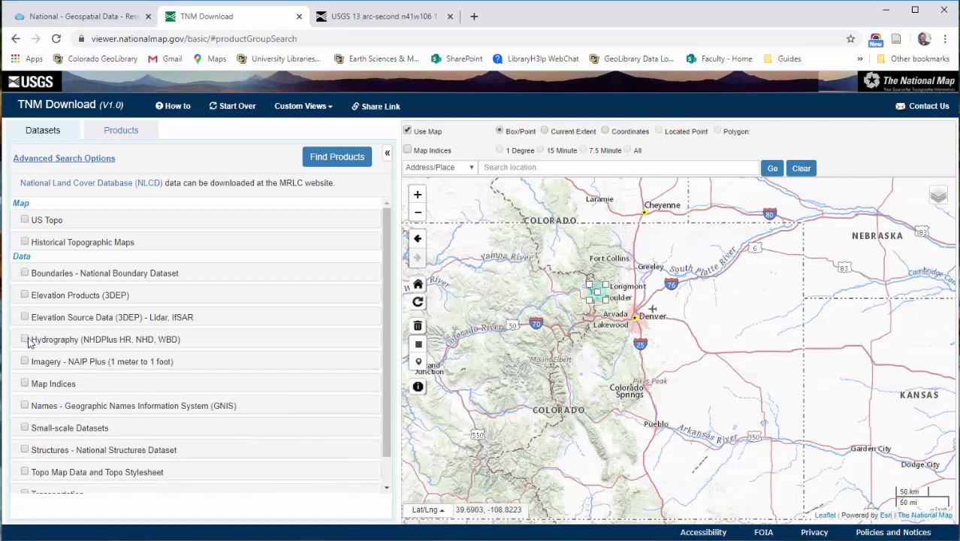